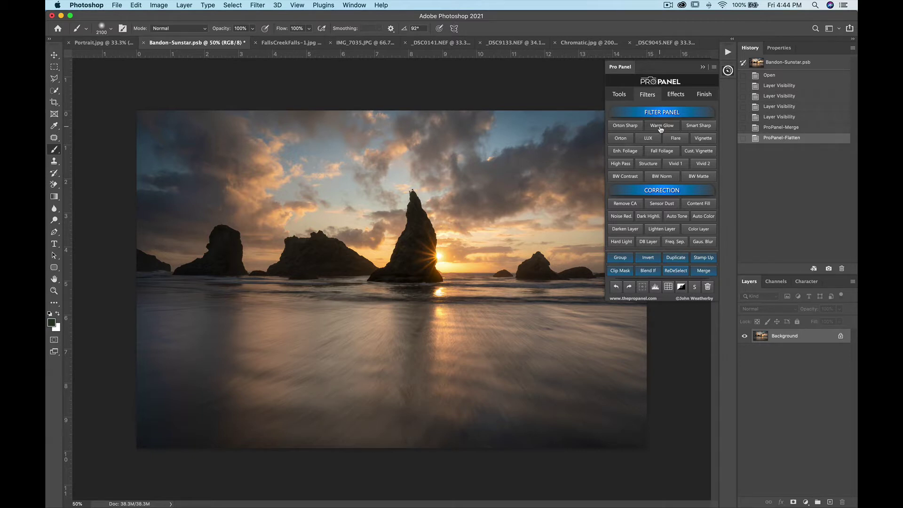
Apply the Warm Glow filter to the seascape and reduce its group opacity to 76%.
click(661, 127)
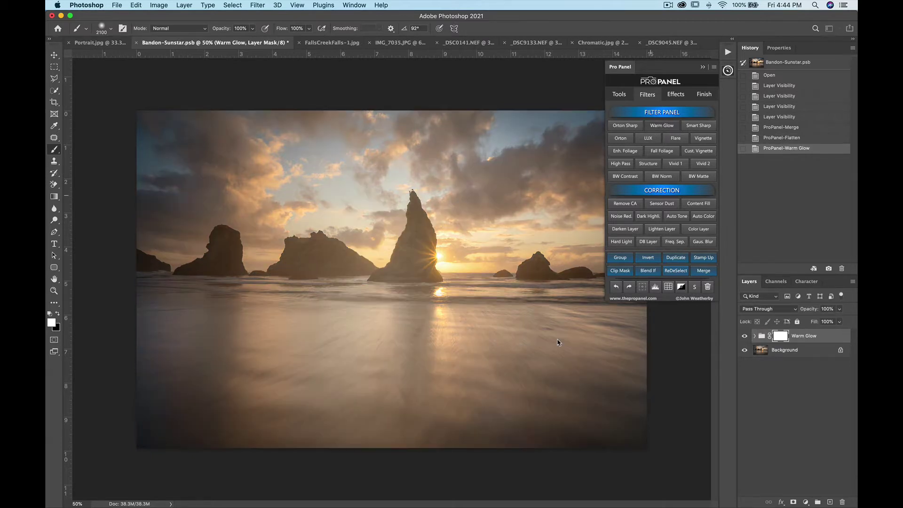
click(839, 309)
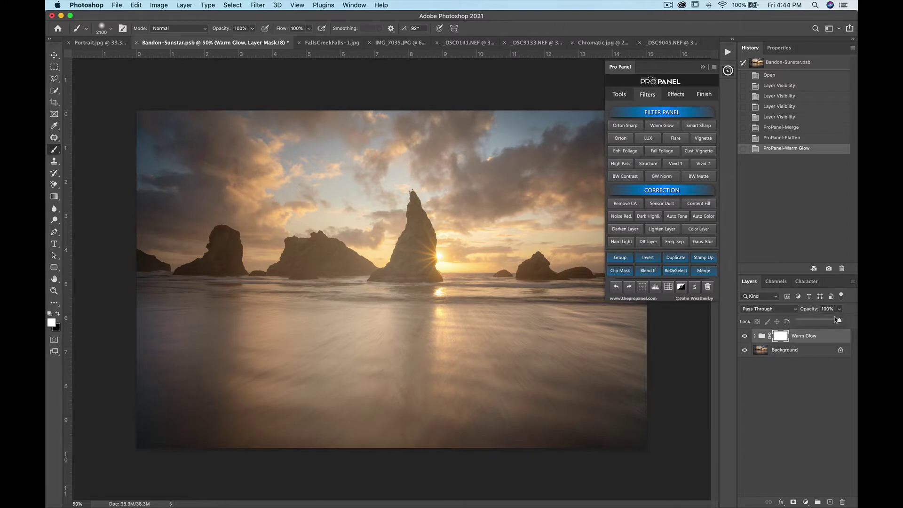
mouse_move(839, 323)
mouse_down()
mouse_move(809, 323)
mouse_move(830, 323)
mouse_up()
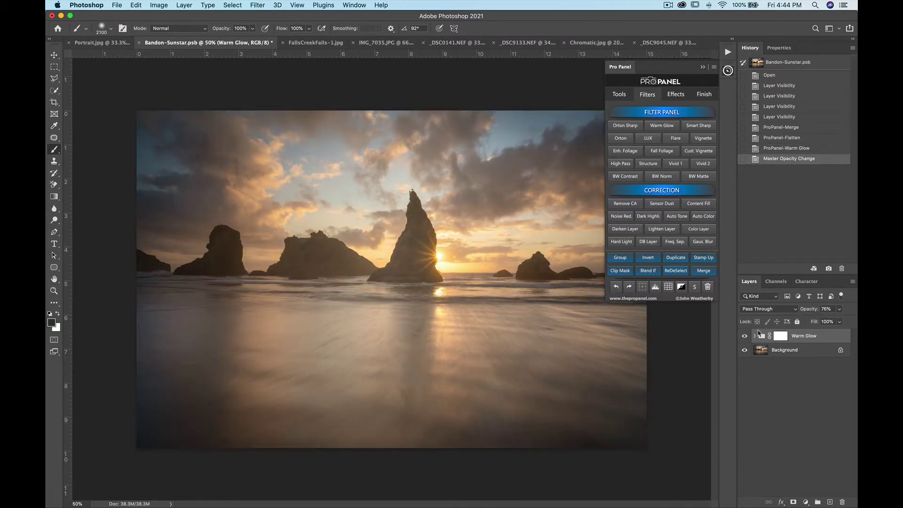
Try hue shifts of -18 and +18 on the Color Adjust layer inside the Warm Glow group.
click(755, 337)
click(819, 353)
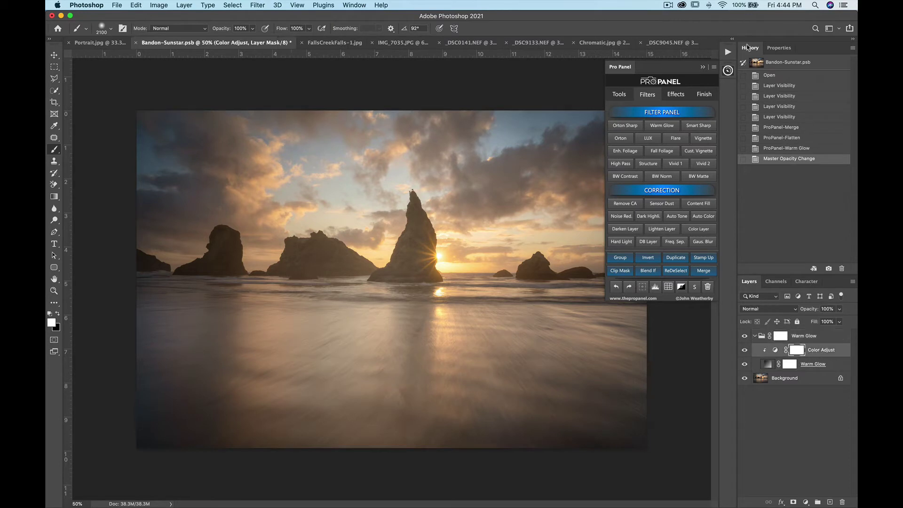
click(779, 49)
drag(795, 113, 789, 114)
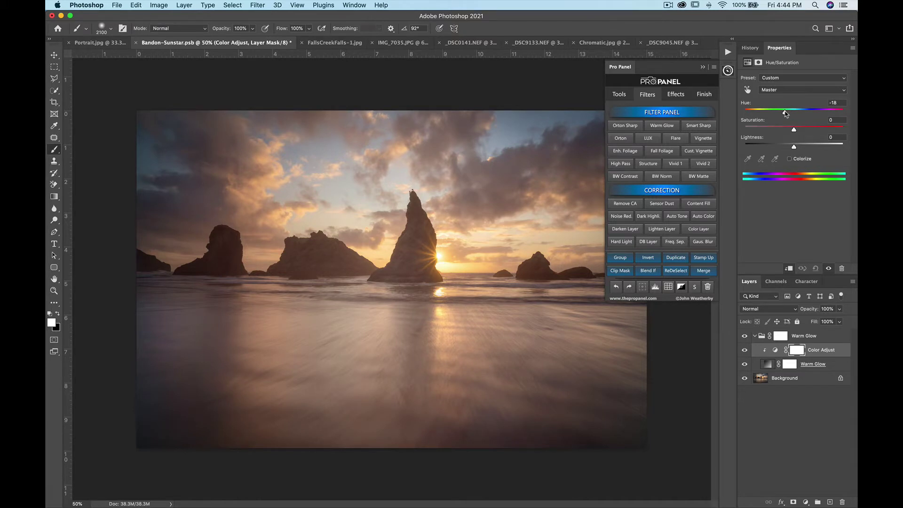
mouse_move(785, 113)
mouse_down()
mouse_move(766, 113)
mouse_move(812, 113)
mouse_move(795, 113)
mouse_up()
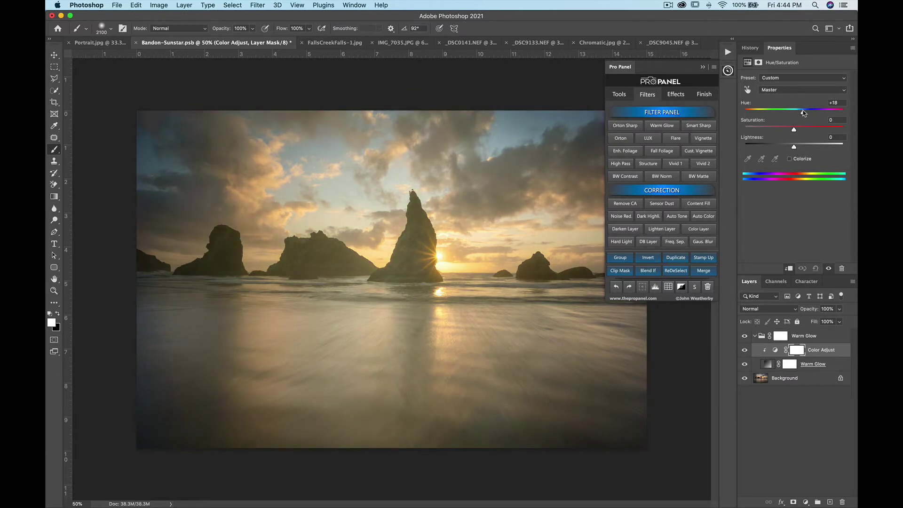
Reposition the Warm Glow layer's radial gradient fill around the setting sun and accept it.
double_click(768, 365)
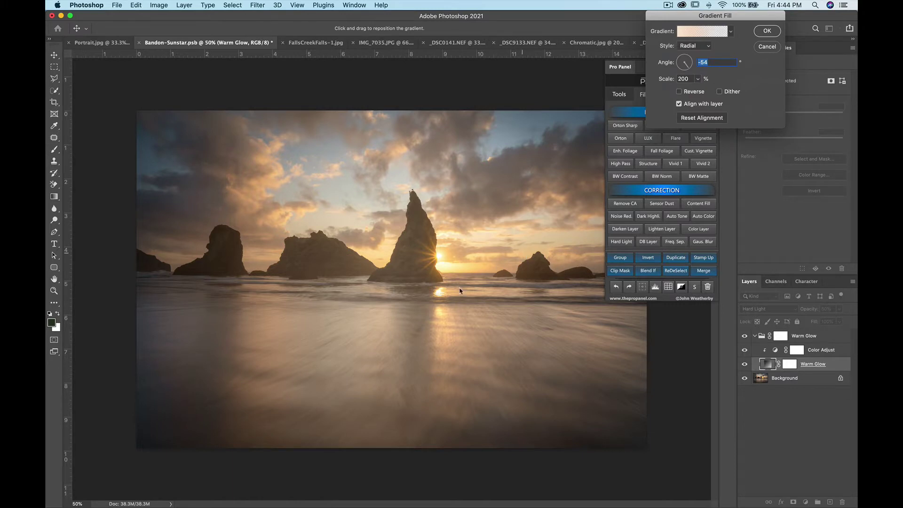
drag(459, 291, 491, 255)
click(767, 31)
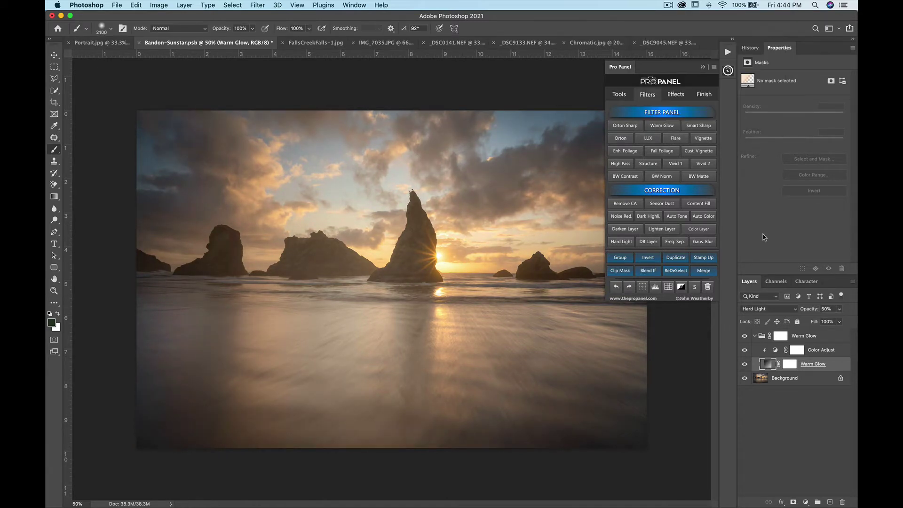
Set the Warm Glow group's opacity to 23% and collapse the group.
click(805, 337)
click(839, 309)
drag(839, 322, 817, 324)
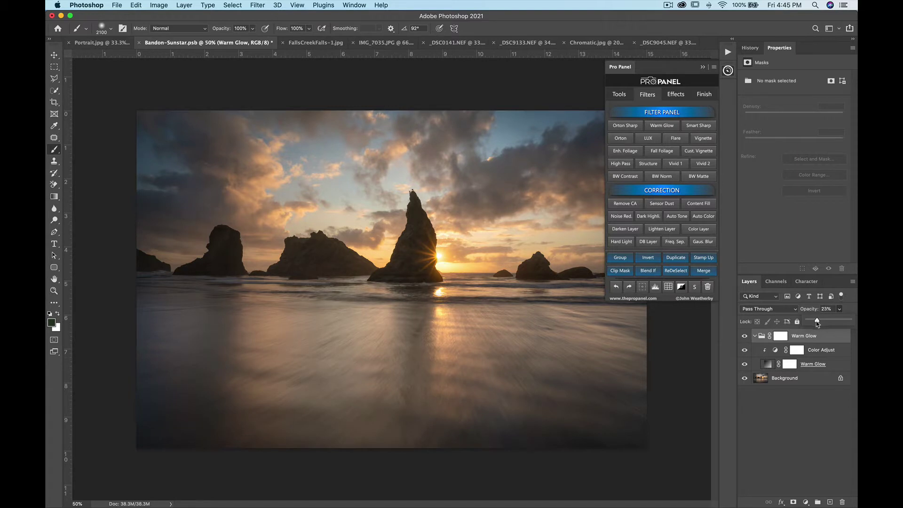
click(755, 336)
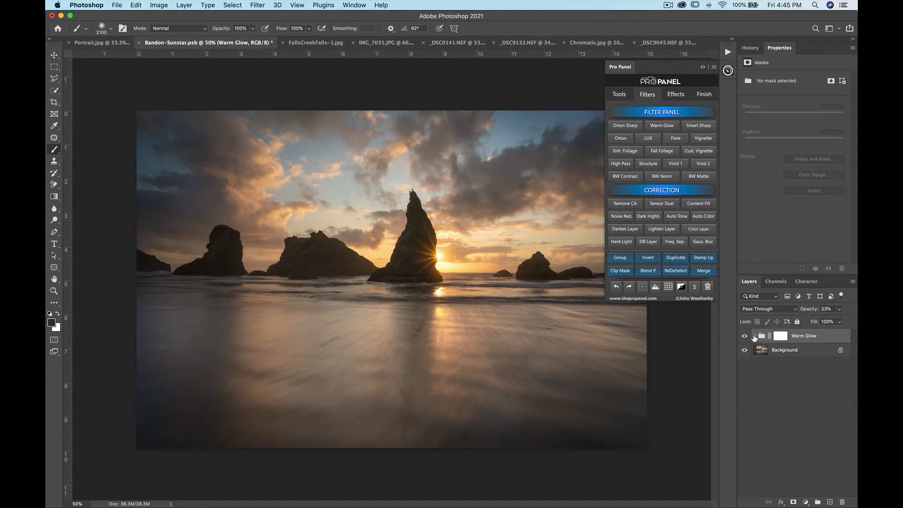
Apply the Flare filter and move the glow from the tall rock over to the sunstar.
click(675, 138)
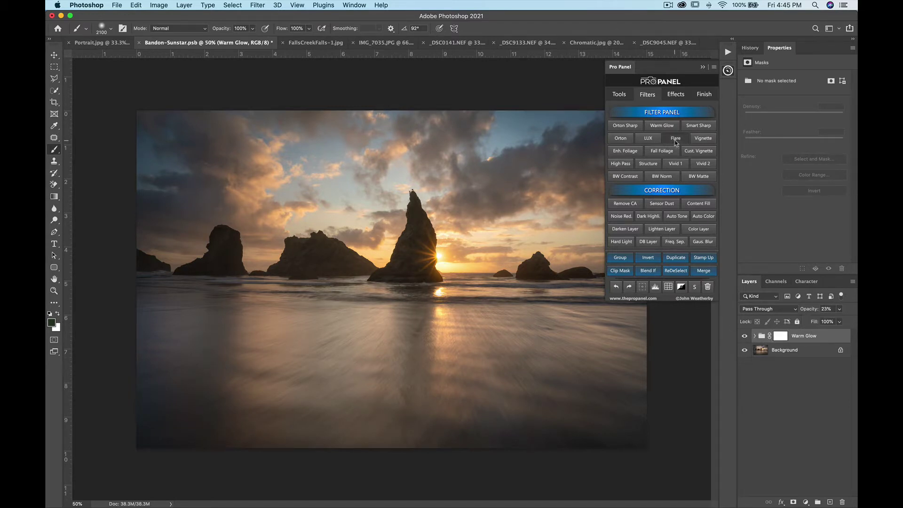
click(420, 243)
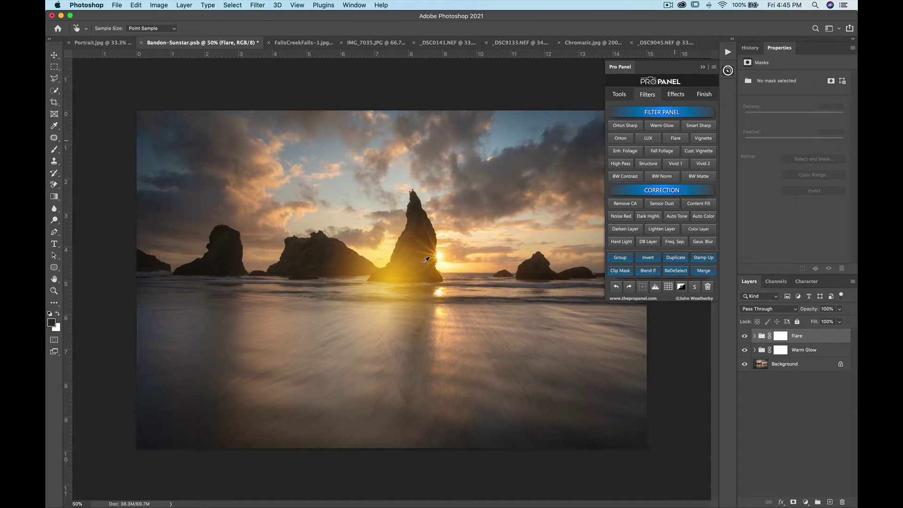
drag(407, 244, 452, 243)
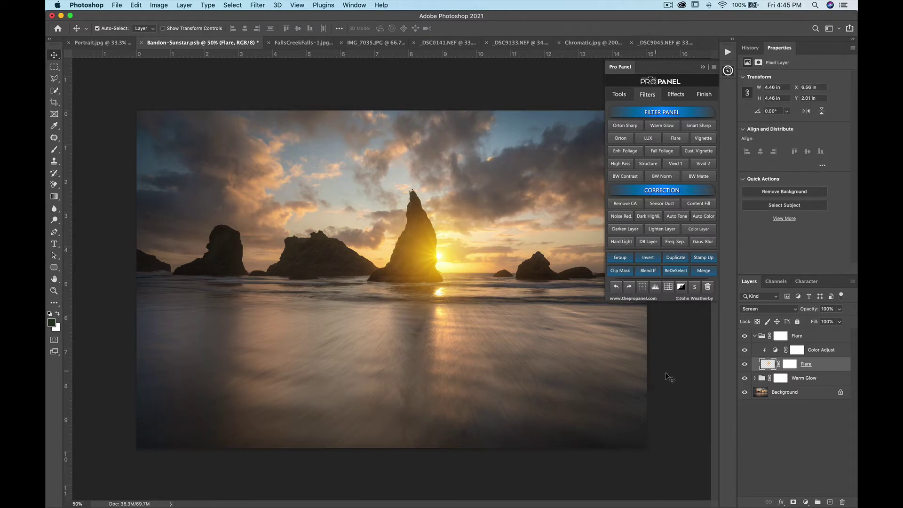
Scale the Flare layer up to about 8.1 in square around the sun with Free Transform.
click(642, 288)
mouse_move(510, 331)
mouse_down()
mouse_move(568, 386)
mouse_move(505, 323)
mouse_up()
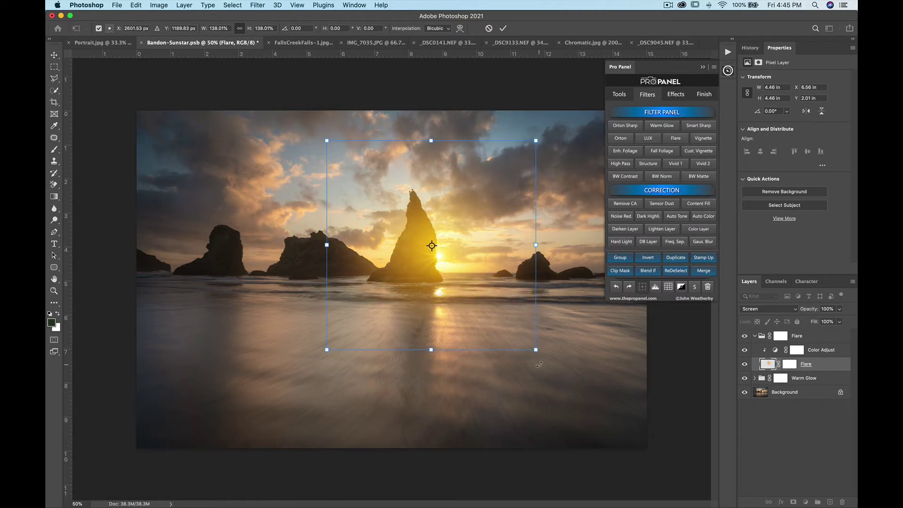
drag(536, 351, 524, 337)
key(Return)
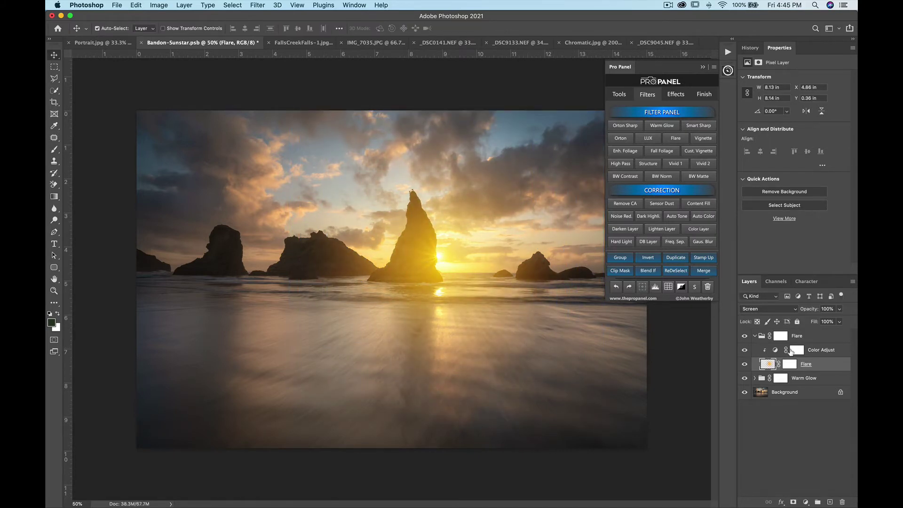
Set the hue of the flare's Color Adjust layer to -18 and the Flare group's opacity to 43%.
click(813, 356)
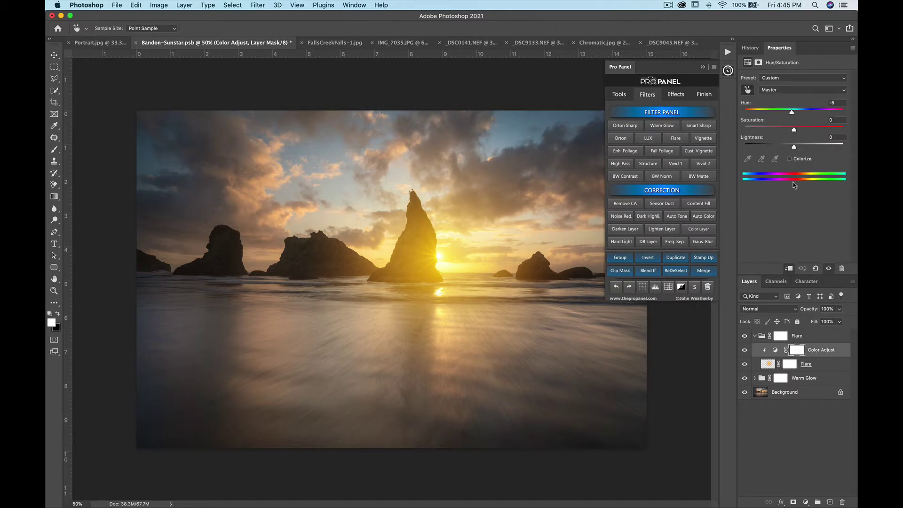
drag(791, 114, 788, 114)
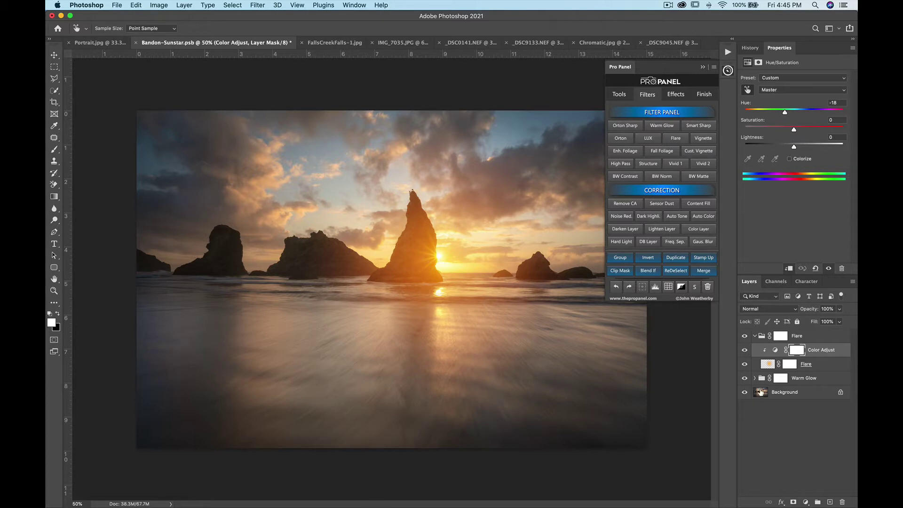
click(816, 366)
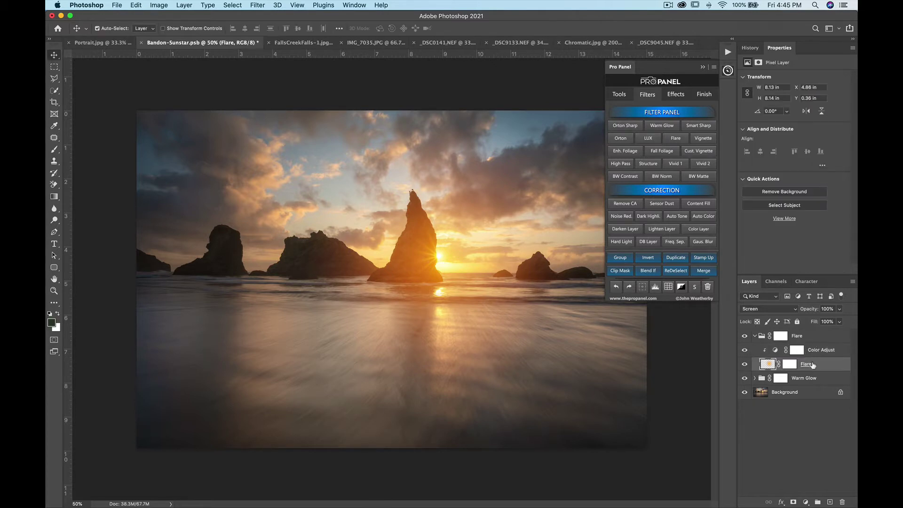
click(816, 335)
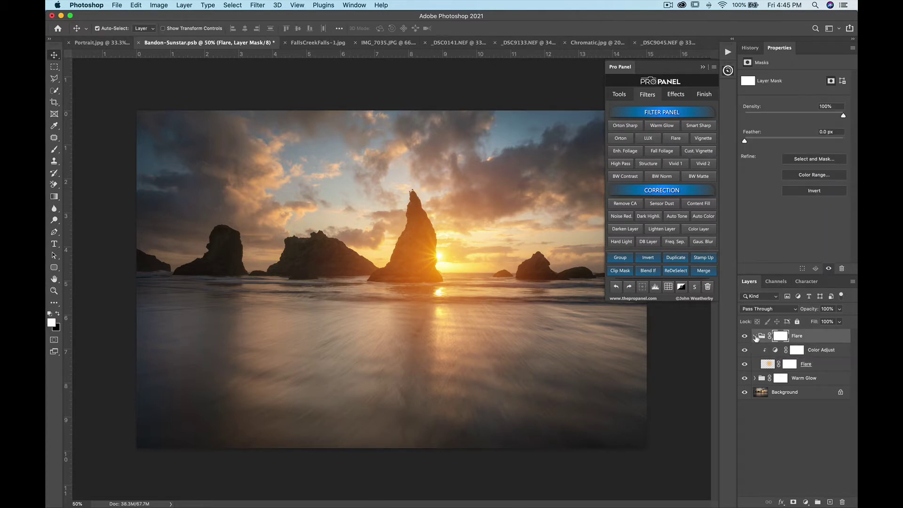
click(839, 309)
drag(841, 320, 816, 321)
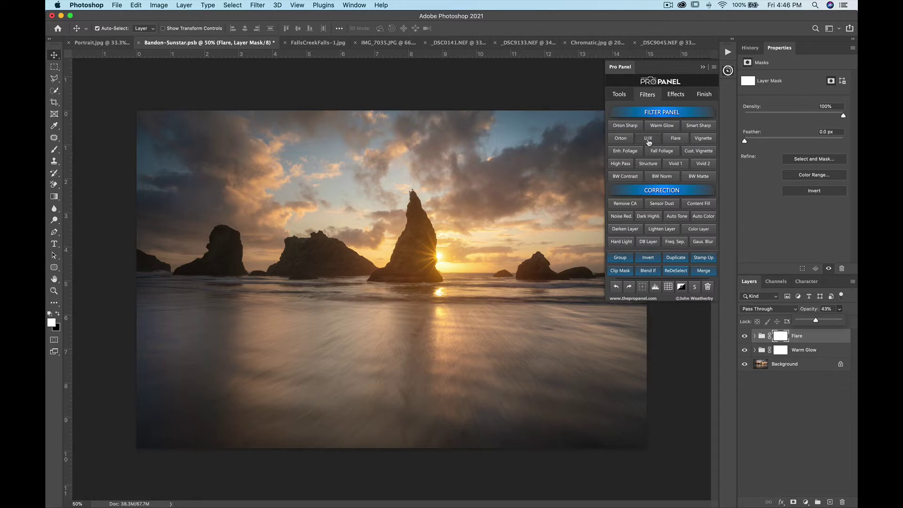
Add the LUX filter, compare the image with and without it, and set its opacity to 27%.
click(648, 139)
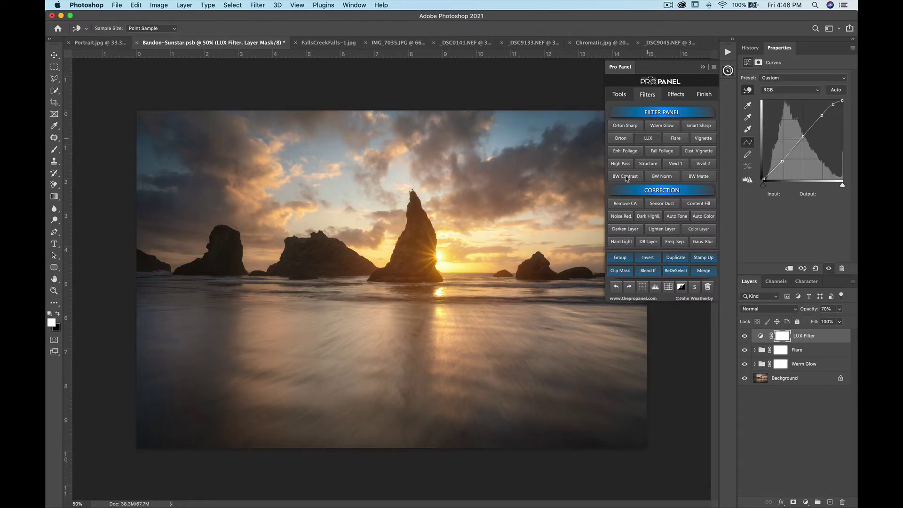
click(745, 336)
click(745, 336)
click(745, 337)
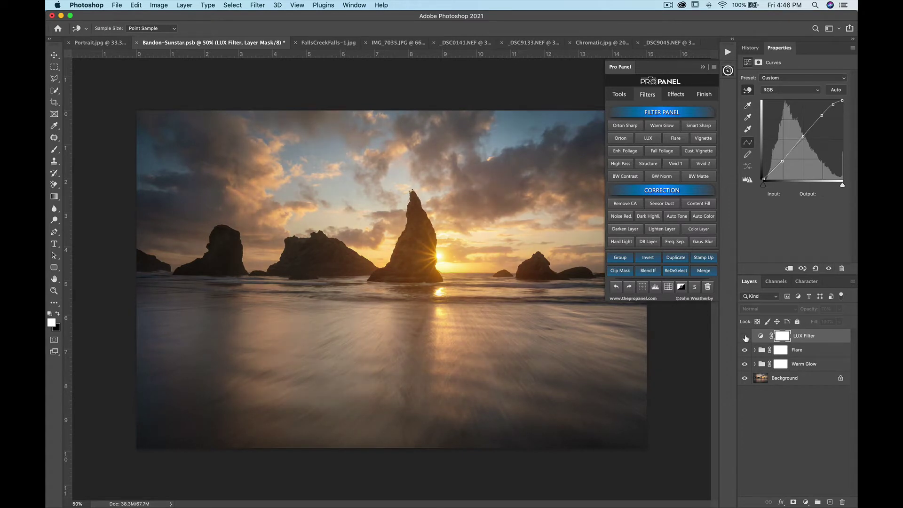
click(745, 337)
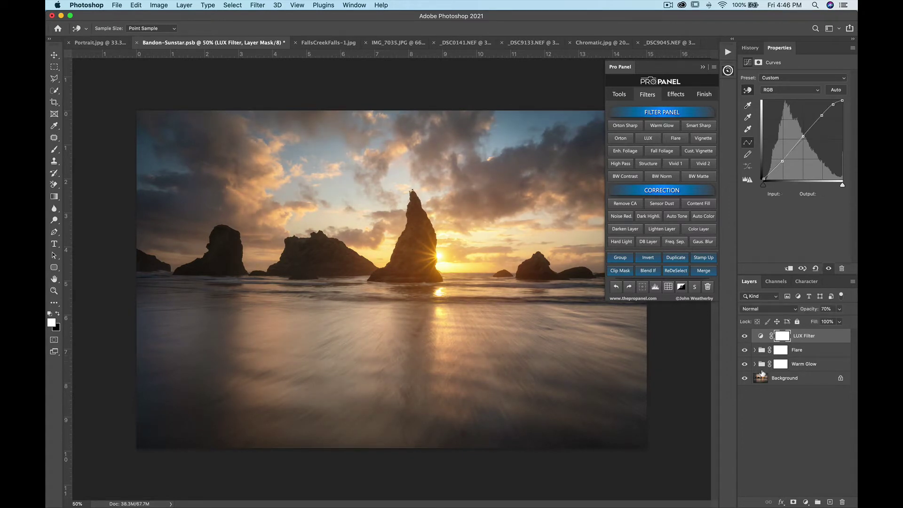
click(839, 309)
drag(840, 321, 813, 325)
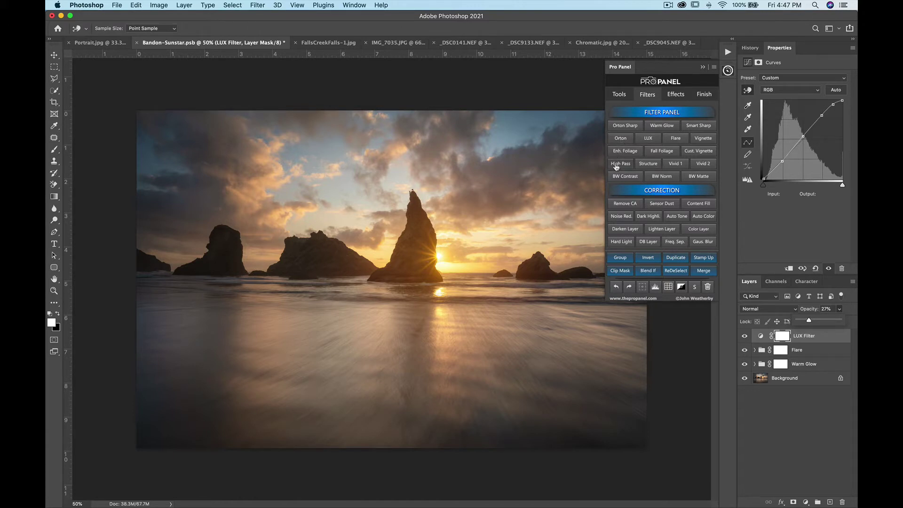
Run the Orton Sharp filter and accept a Gaussian Blur radius of 60 pixels.
click(625, 126)
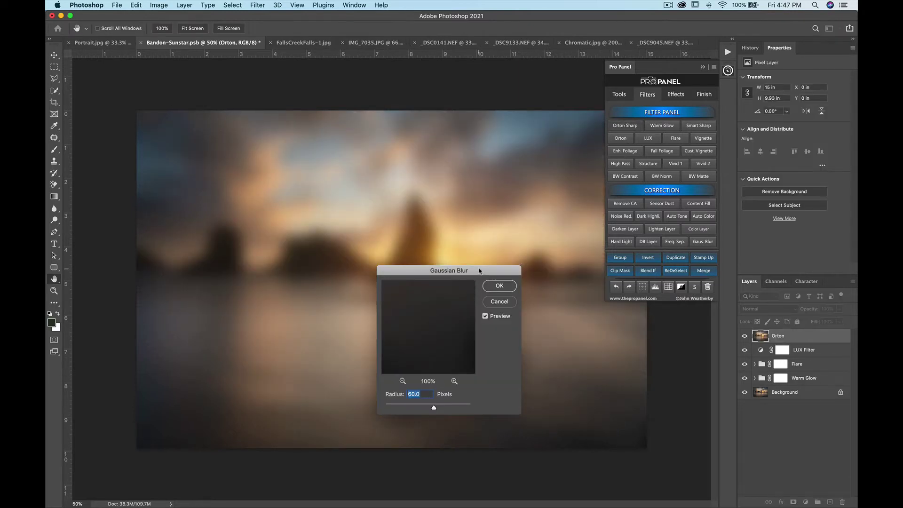
drag(480, 271, 290, 167)
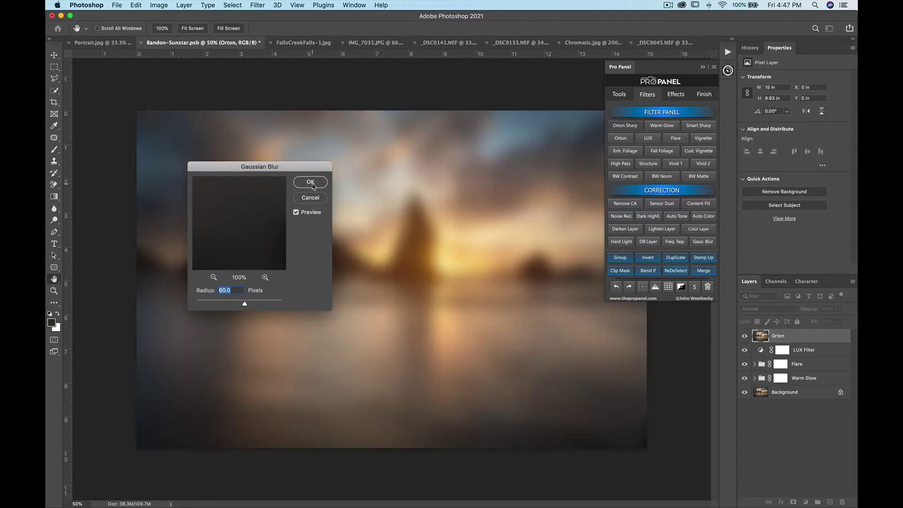
click(311, 183)
Fine-tune the black and white input levels of the Orton layer and accept the Levels adjustment.
mouse_move(555, 165)
mouse_down()
mouse_move(541, 168)
mouse_move(571, 168)
mouse_move(554, 168)
mouse_up()
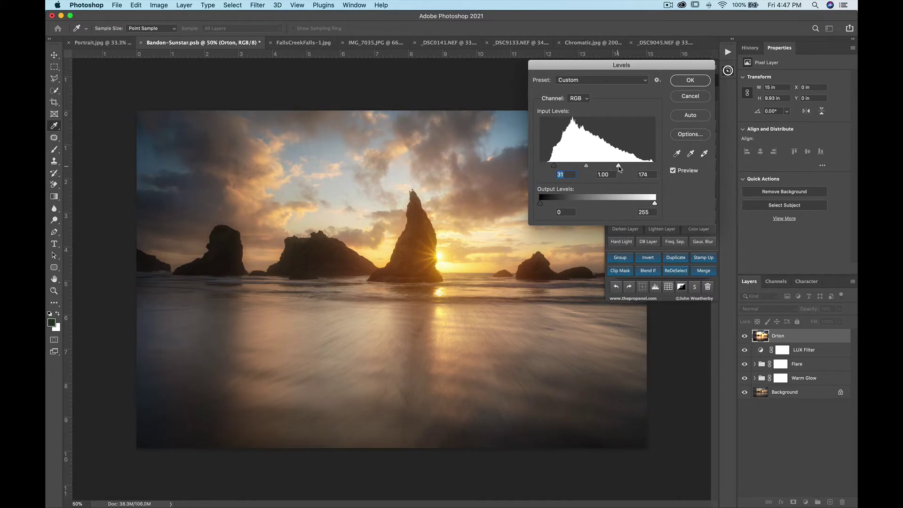
mouse_move(619, 168)
mouse_down()
mouse_move(651, 168)
mouse_move(620, 171)
mouse_up()
key(Up)
key(Up)
key(Up)
key(Up)
click(690, 81)
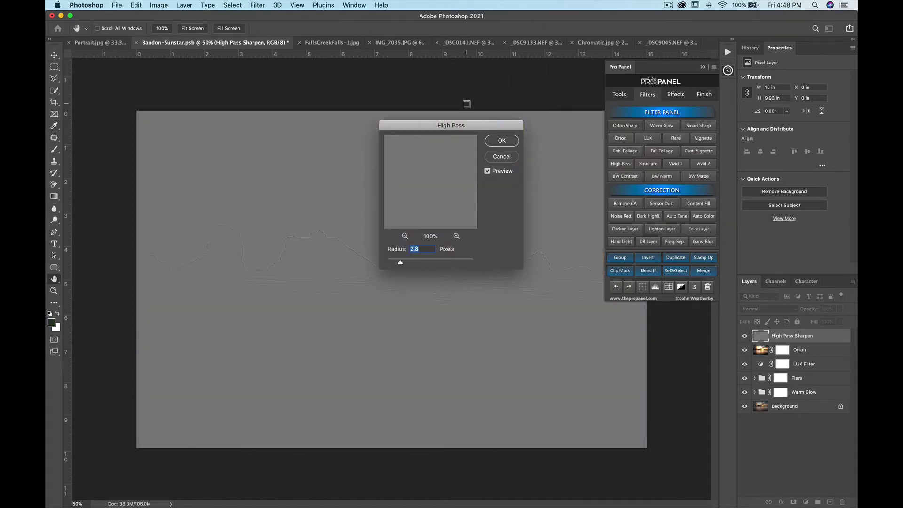
Accept the High Pass sharpening at a 2.8-pixel radius and compare the image with and without the Orton Sharp group.
drag(467, 124, 193, 147)
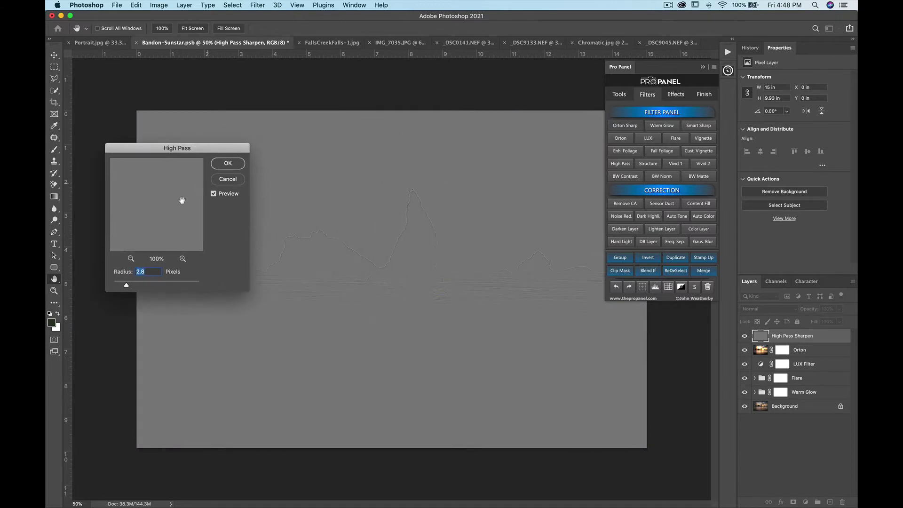
click(228, 164)
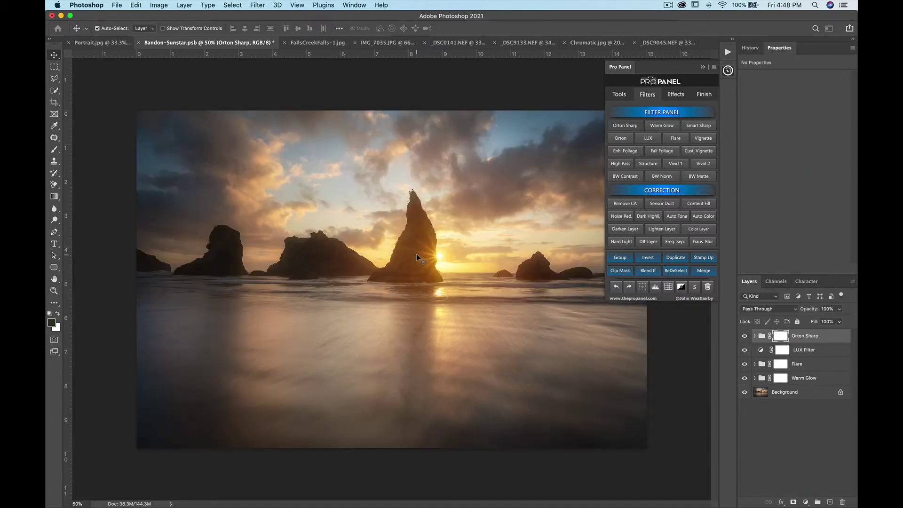
click(745, 337)
click(744, 336)
click(745, 336)
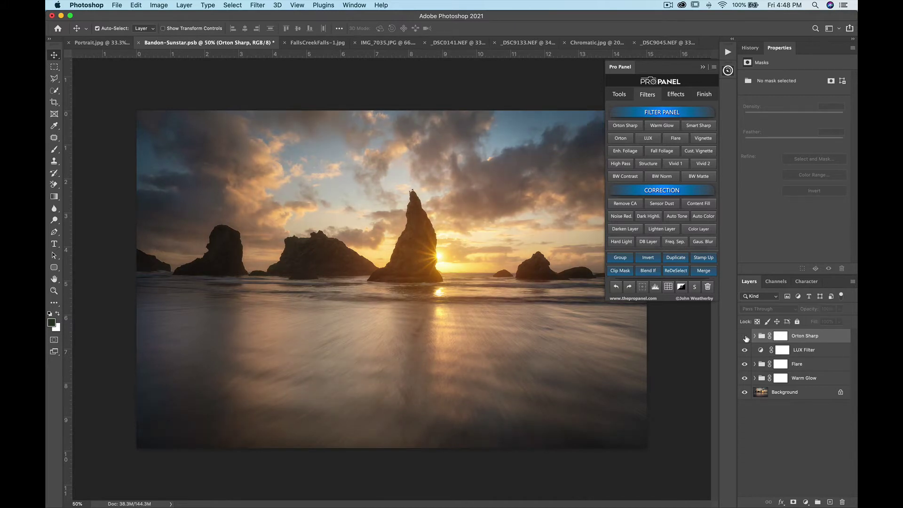
click(745, 335)
scroll(449, 315, up, 3)
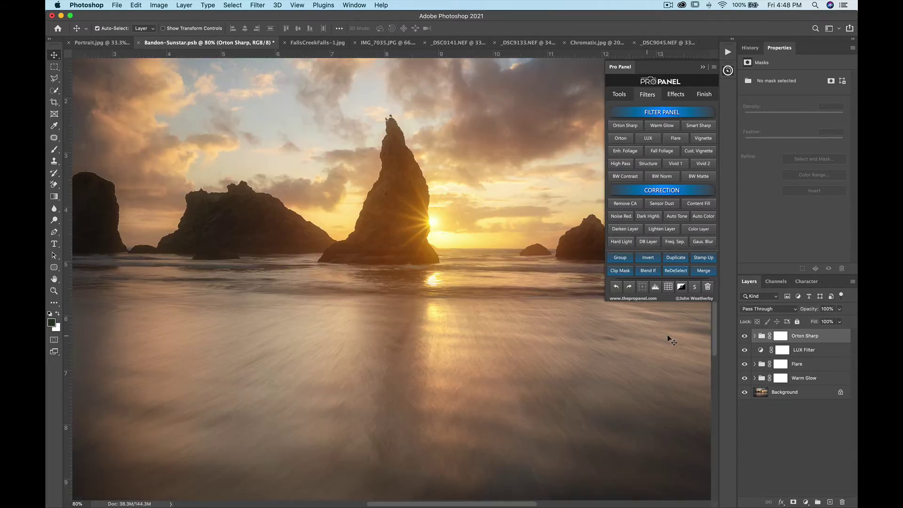
click(745, 337)
click(745, 337)
Set the opacity of the High Pass Sharpen layer inside the Orton Sharp group to 49%.
click(754, 336)
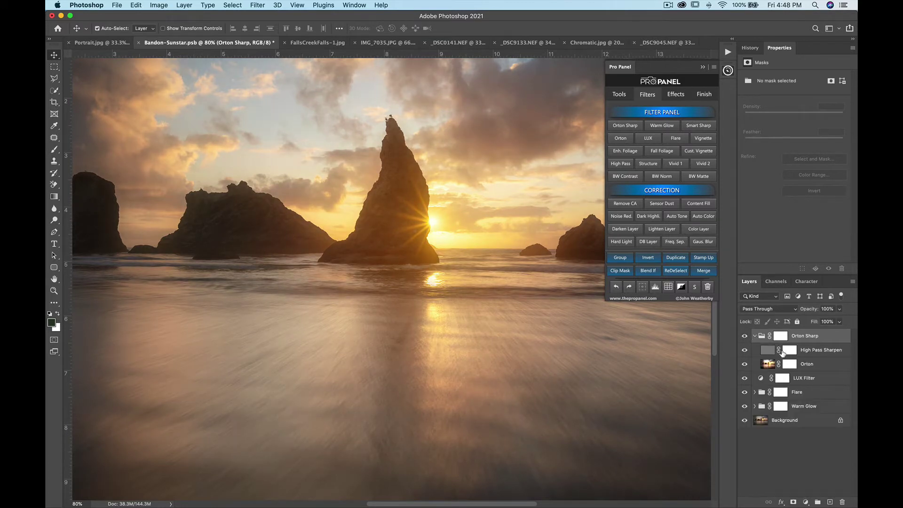
click(810, 354)
click(810, 365)
click(814, 356)
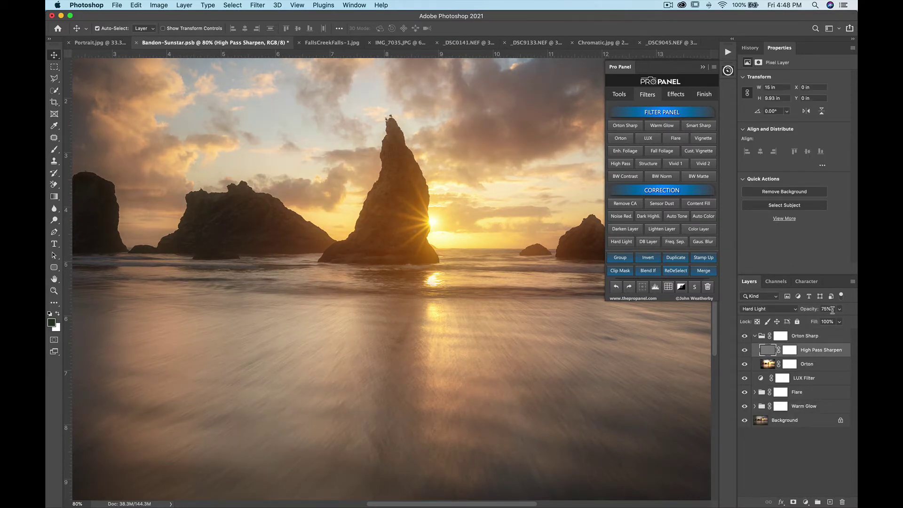
click(839, 308)
drag(820, 323, 829, 322)
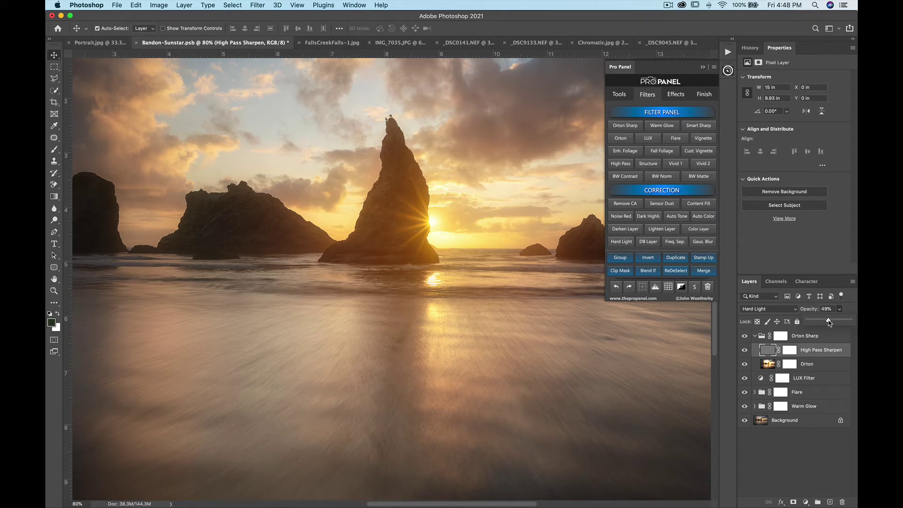
Drop the opacity of the Orton layer inside the Orton Sharp group to 0% and raise it slightly.
click(816, 365)
key(0)
key(0)
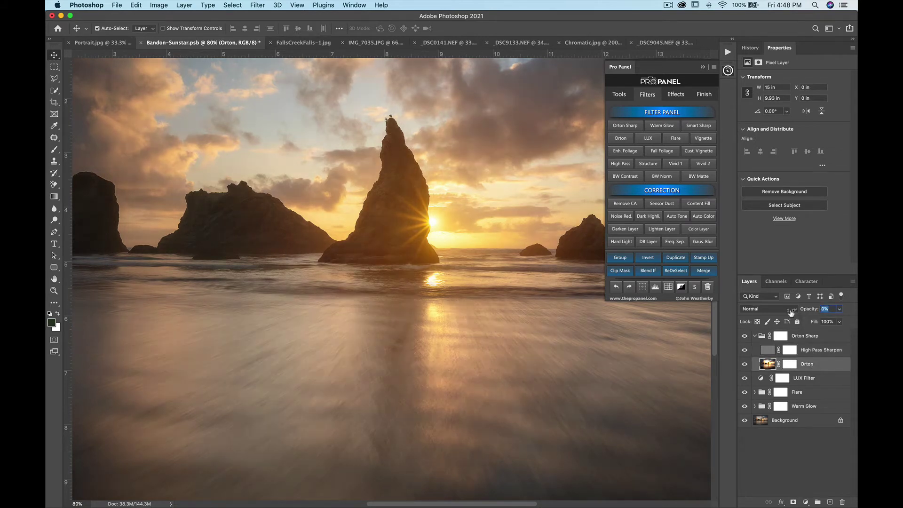
mouse_move(791, 312)
mouse_down()
mouse_move(805, 314)
mouse_move(796, 313)
mouse_up()
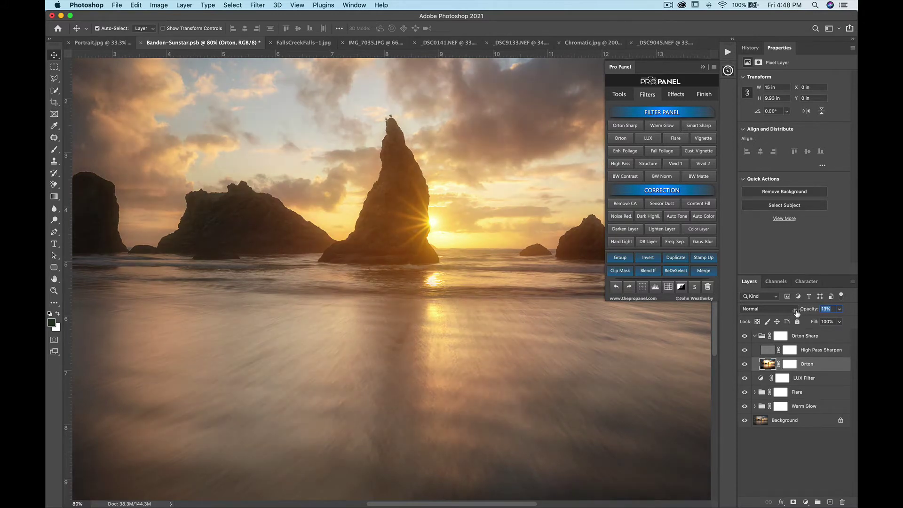
Collapse the Orton Sharp group and try out the opacity of the whole group.
click(799, 334)
click(755, 336)
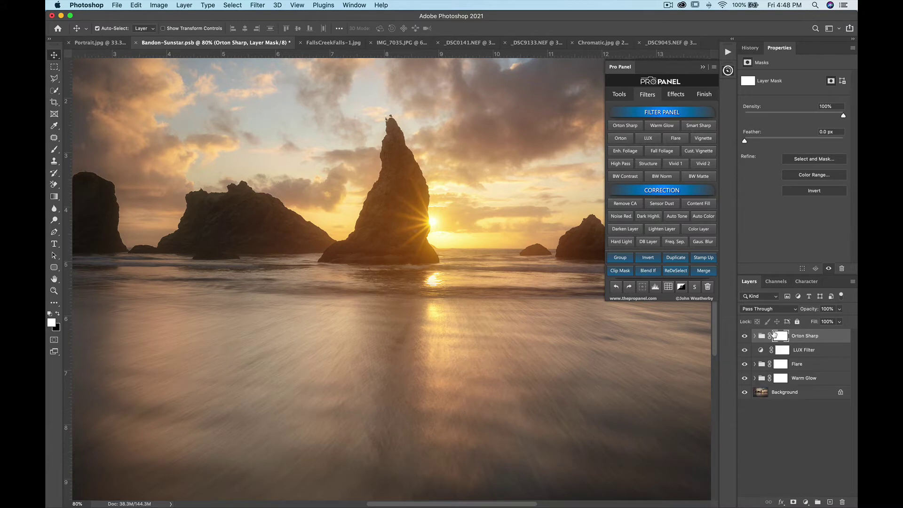
click(839, 321)
mouse_move(836, 320)
mouse_down()
mouse_move(809, 323)
mouse_move(833, 323)
mouse_up()
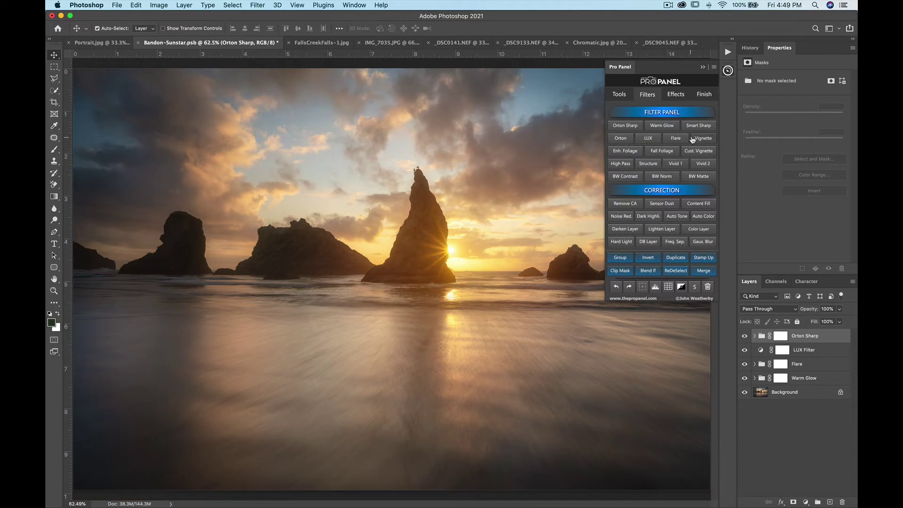
Apply the Vignette filter and try out the fill amount of its layer.
click(693, 139)
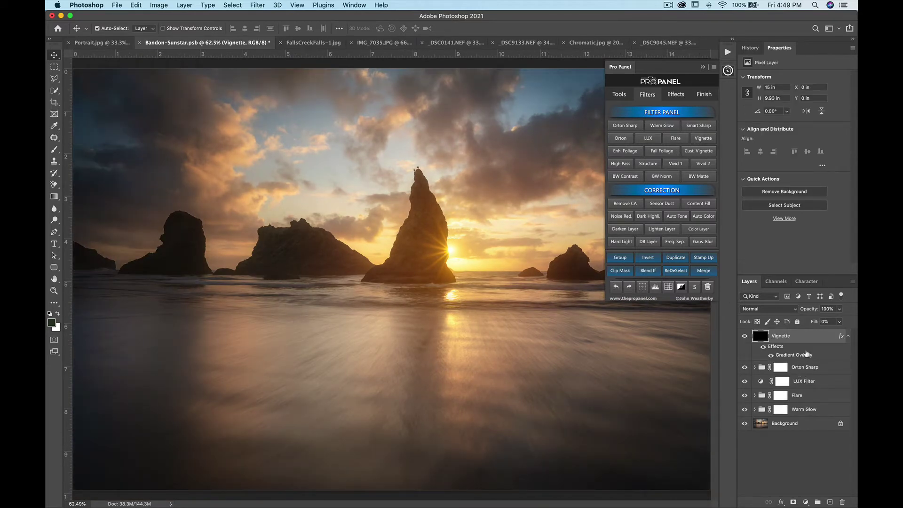
click(839, 321)
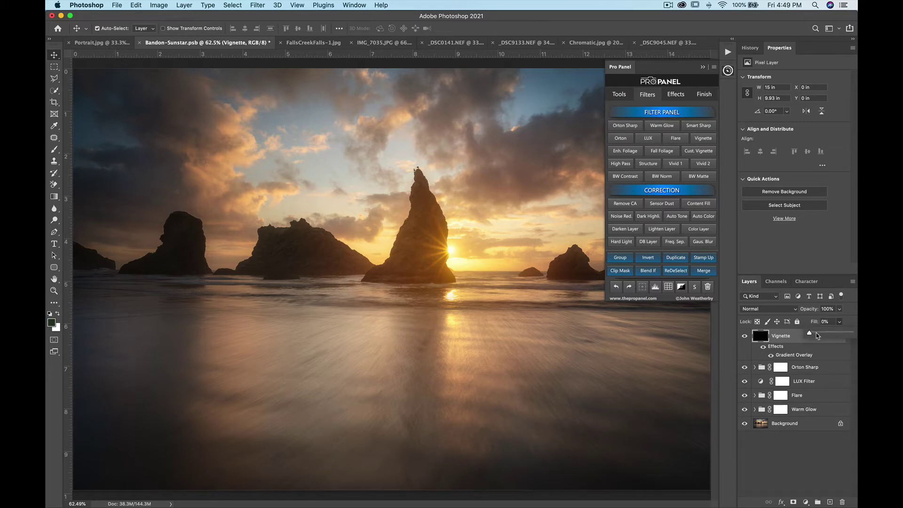
drag(810, 334, 791, 338)
click(790, 337)
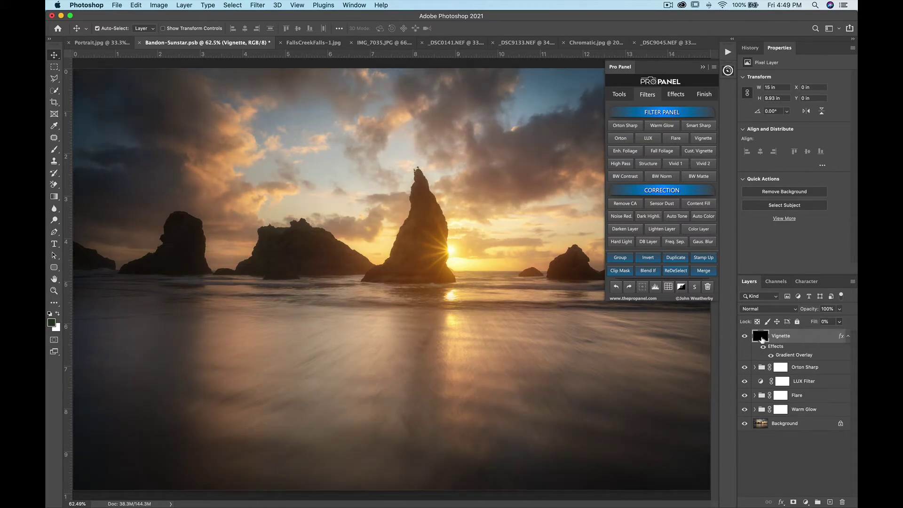
Lower the opacity of the Vignette layer and hide the layer.
click(839, 322)
drag(839, 321, 803, 324)
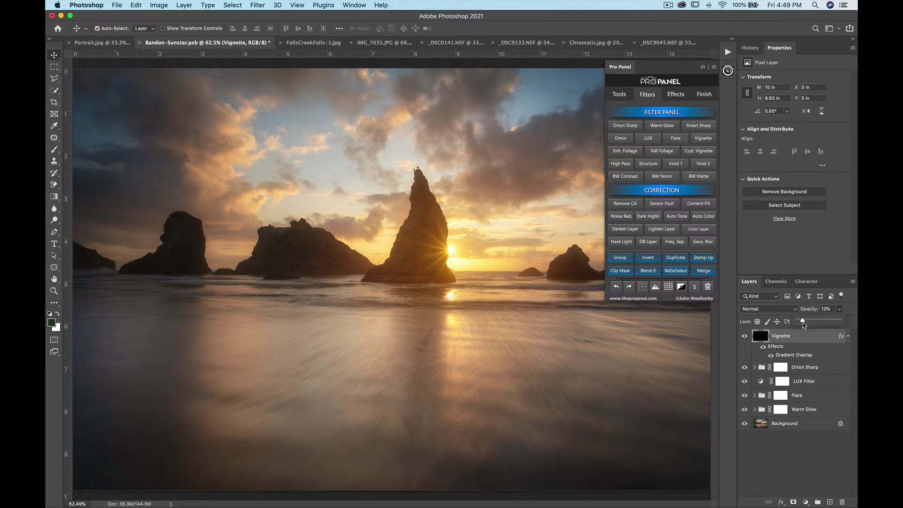
click(744, 335)
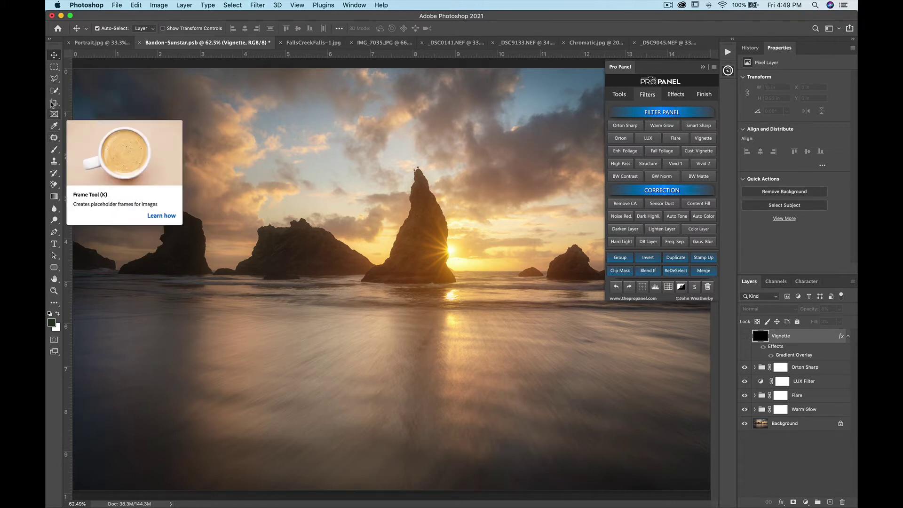
Draw a large freehand Lasso selection around the sea stacks, the sun and its reflection.
drag(54, 78, 88, 81)
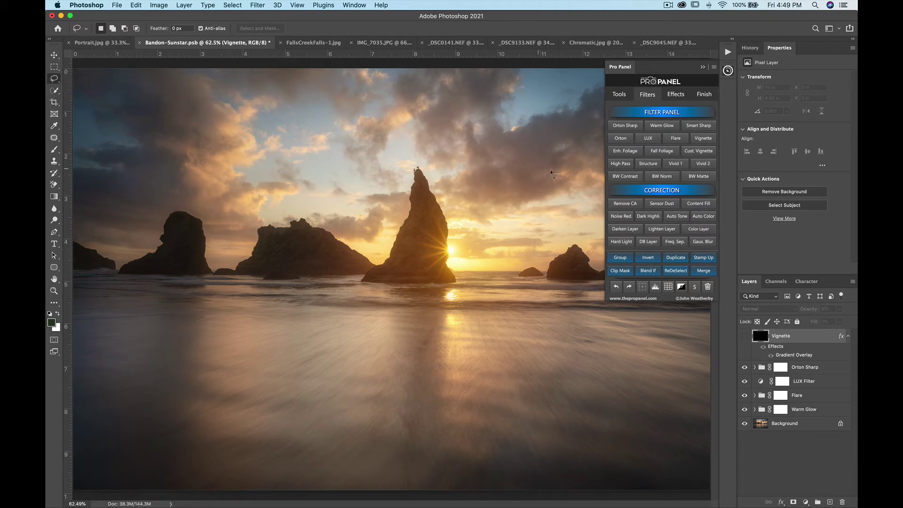
click(703, 67)
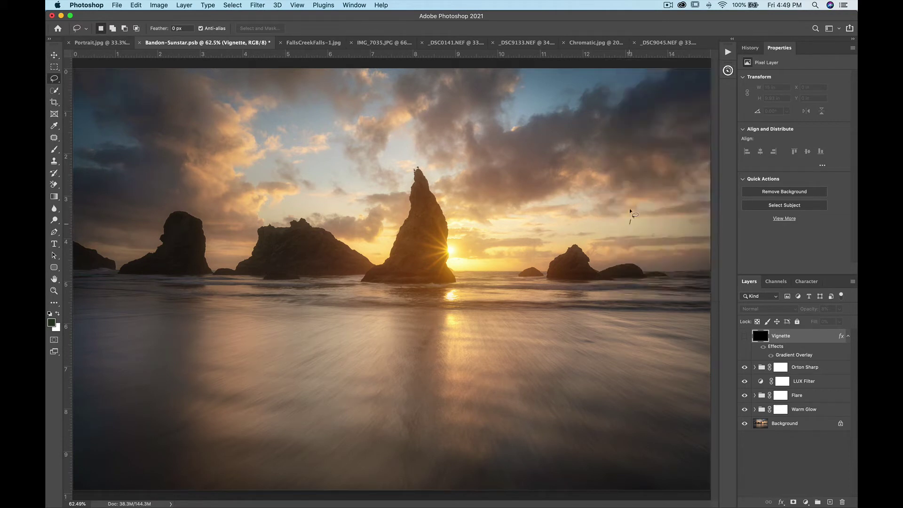
mouse_move(630, 221)
mouse_down()
mouse_move(358, 111)
mouse_move(94, 185)
mouse_move(207, 364)
mouse_move(573, 371)
mouse_move(655, 278)
mouse_move(632, 225)
mouse_up()
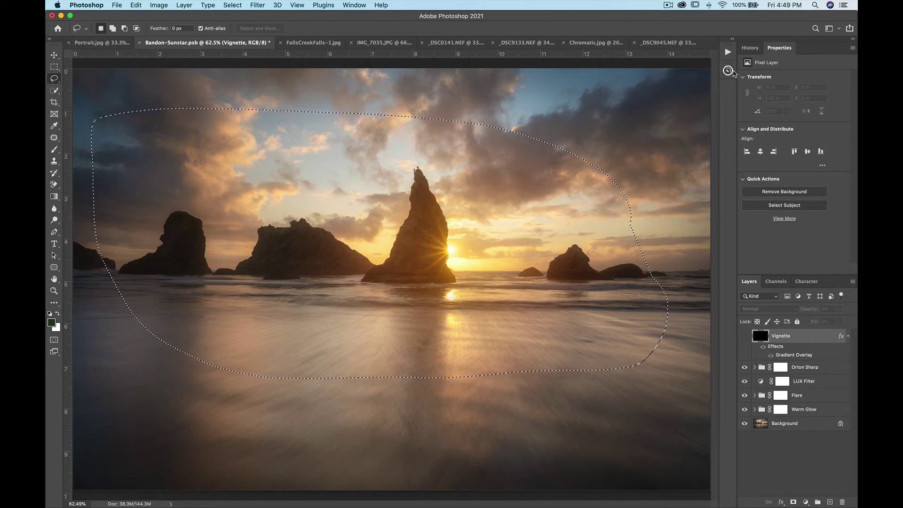
Run the Custom Vignette filter on the selection and accept a Gaussian Blur radius of 400 pixels.
click(728, 71)
click(698, 151)
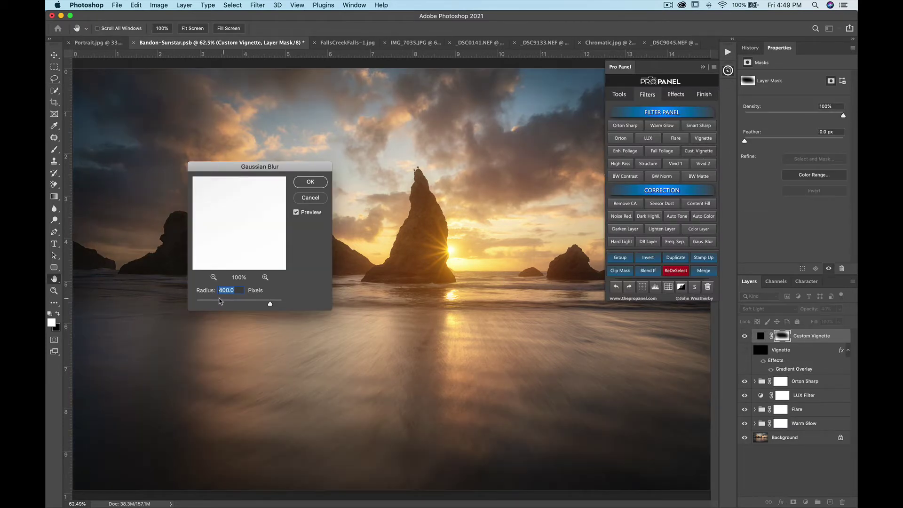
click(311, 182)
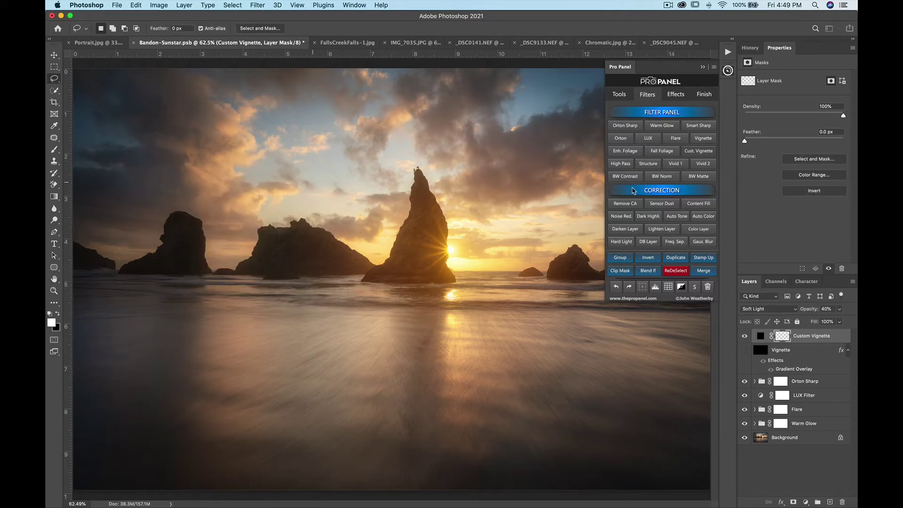
Compare the full image with and without the Custom Vignette layer.
click(702, 69)
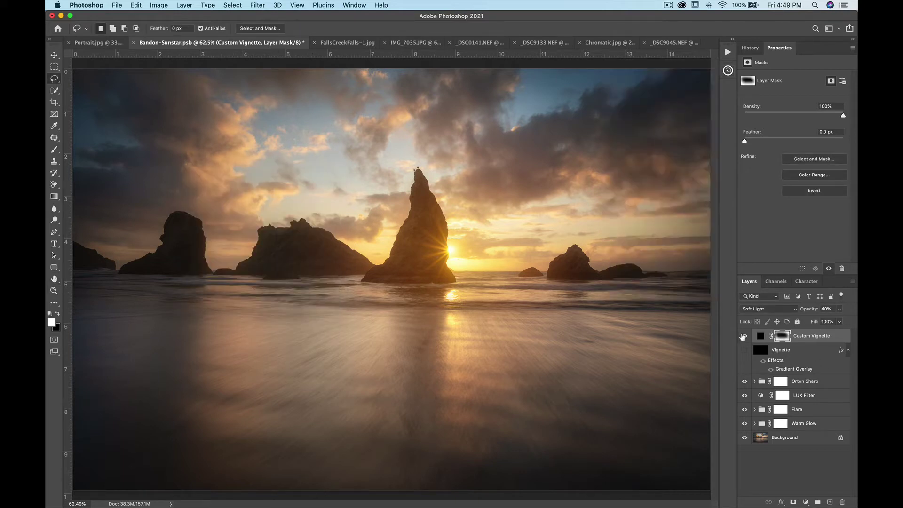
click(744, 336)
click(744, 336)
click(744, 336)
click(744, 336)
click(744, 336)
click(744, 337)
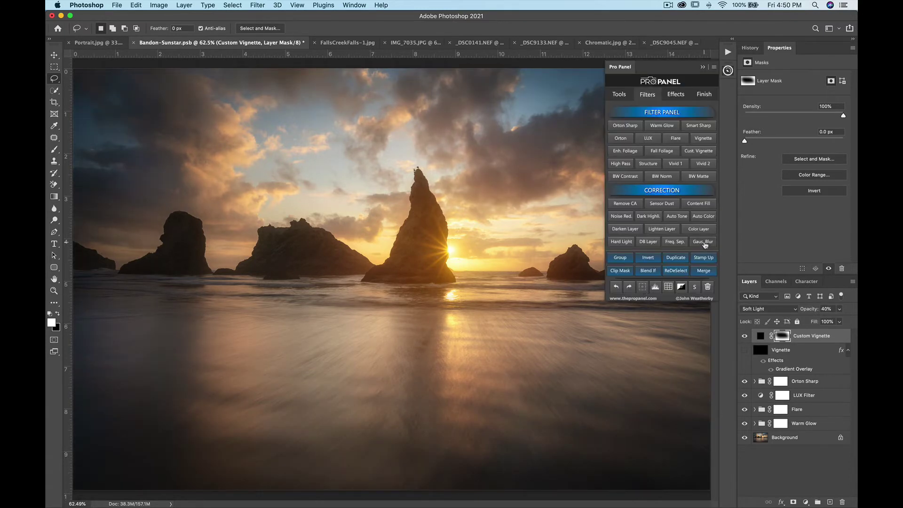
Run Gaussian Blur on the Custom Vignette layer mask, adjust the radius and accept it.
click(702, 244)
drag(225, 307, 270, 301)
click(308, 182)
key(l)
key(alt)
Apply the Vivid 1 filter, compare the image with and without it, and leave the group hidden.
click(677, 164)
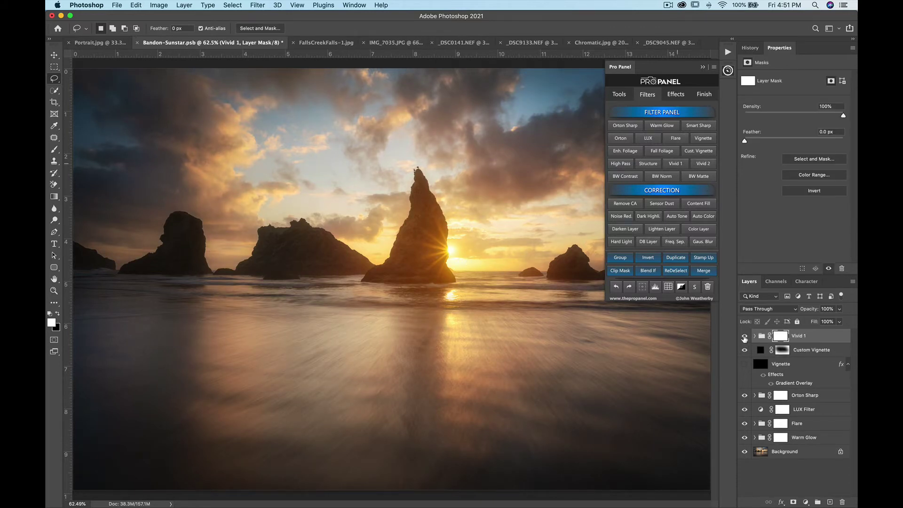
click(745, 337)
click(745, 337)
click(745, 337)
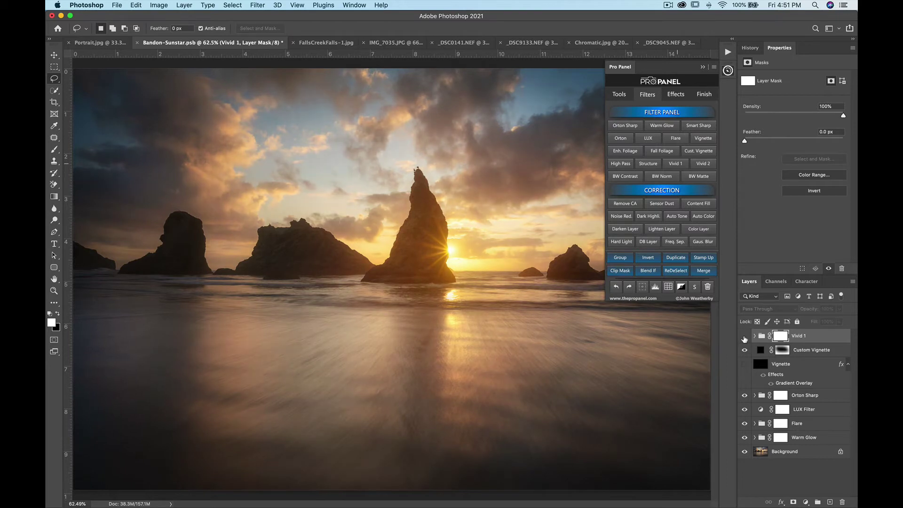
Try the Vivid 2 filter, comparing the image with and without it and testing the group's opacity.
click(701, 164)
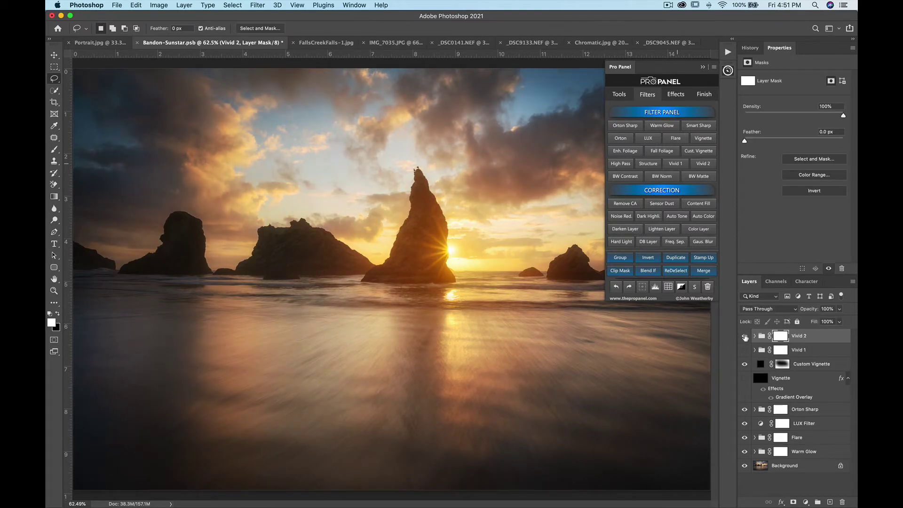
click(745, 336)
click(745, 335)
click(839, 309)
mouse_move(840, 321)
mouse_down()
mouse_move(803, 321)
mouse_move(843, 323)
mouse_up()
Expand the Vivid 2 group to examine its adjustment layers and collapse it again.
click(756, 337)
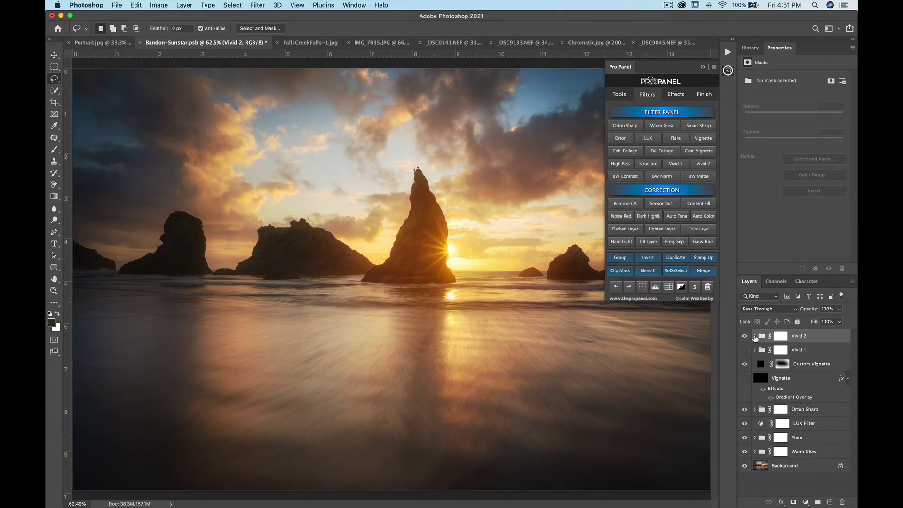
click(754, 337)
key(alt+bracketleft)
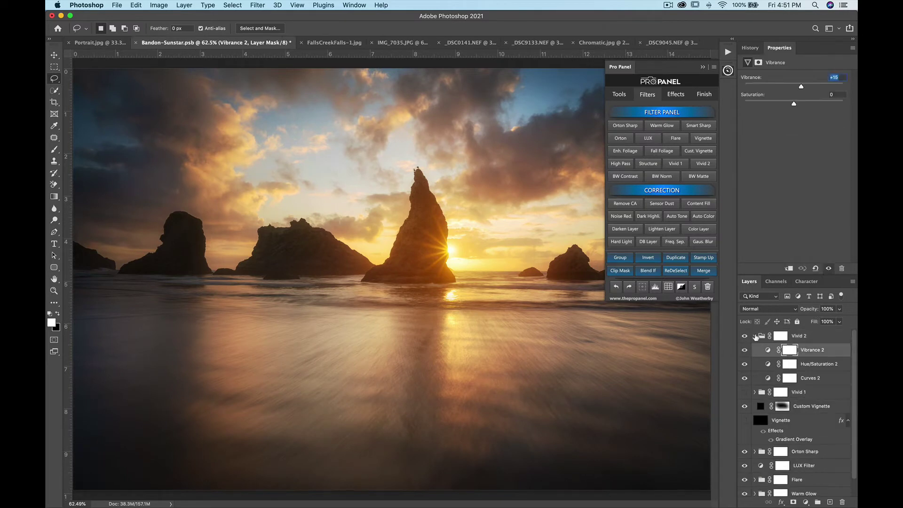
click(755, 337)
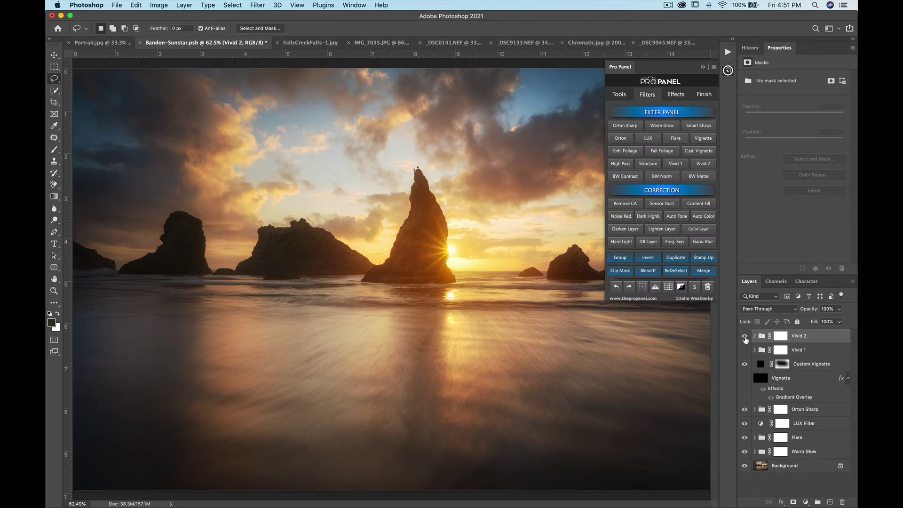
Compare the Vivid groups, keep Vivid 1 visible and delete the Vivid 2 group.
click(745, 336)
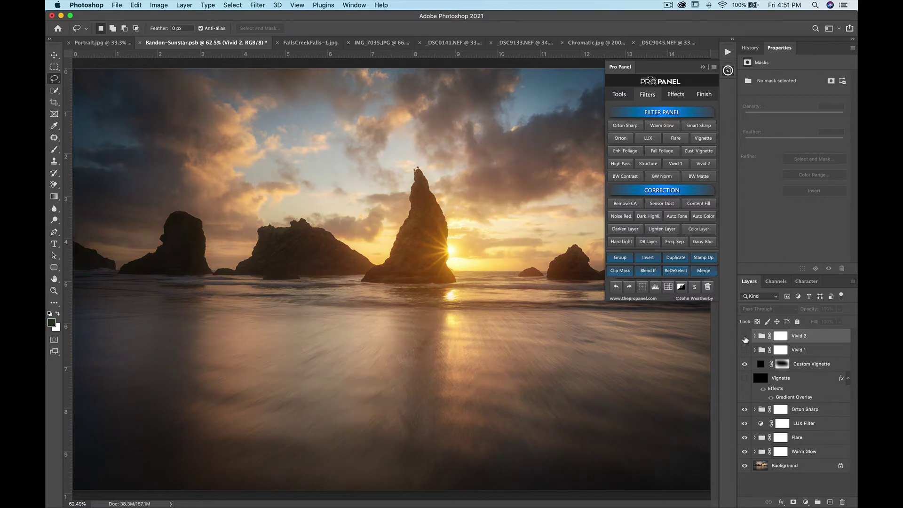
click(745, 337)
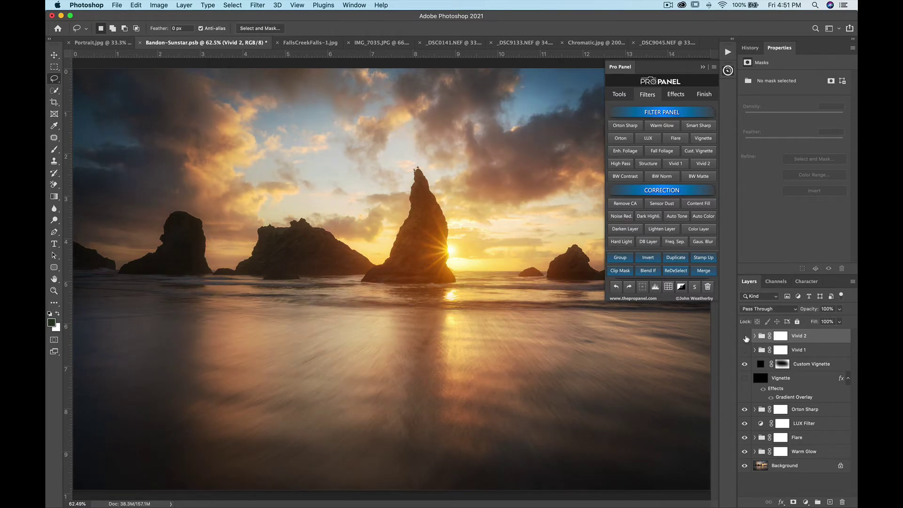
click(744, 336)
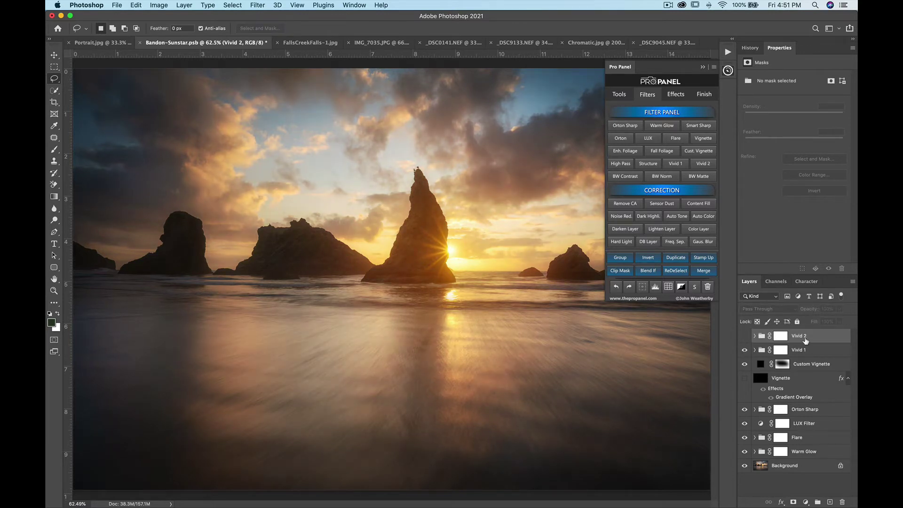
click(709, 286)
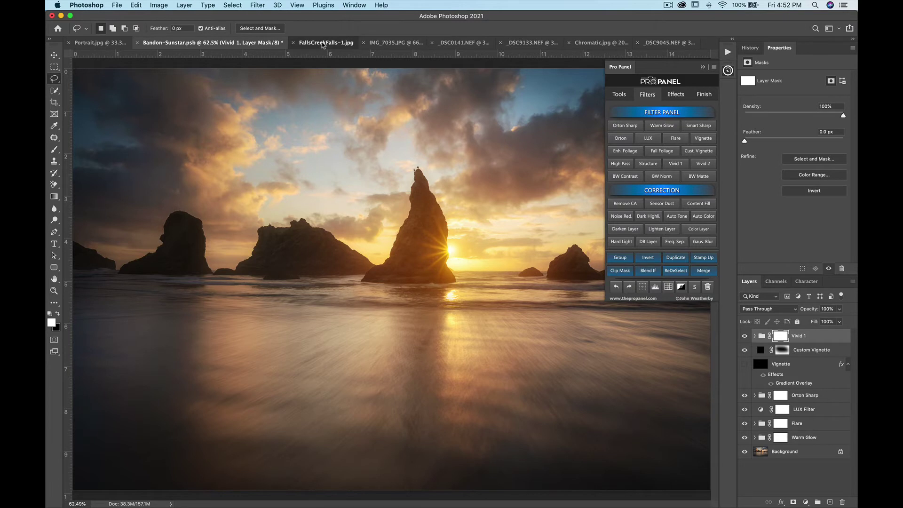
Switch to the FallsCreekFalls-1.jpg waterfall image and apply the Enhance Foliage filter.
click(324, 43)
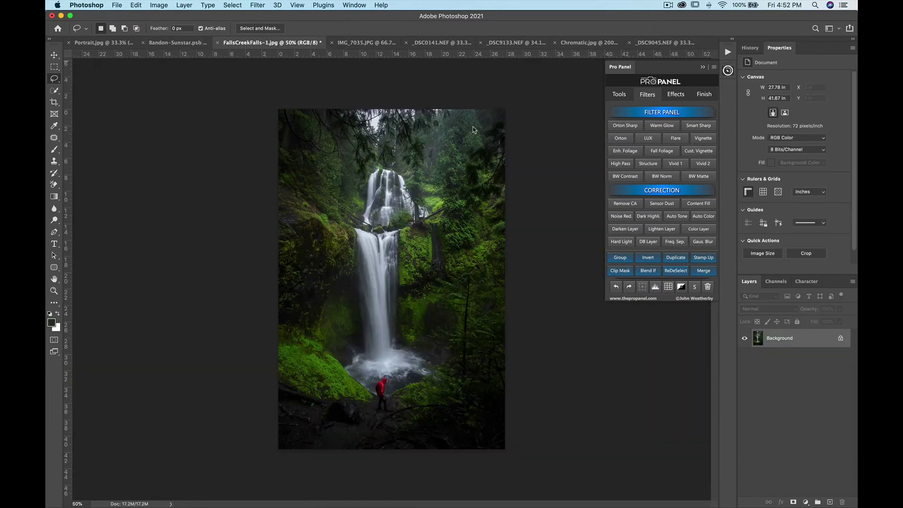
click(629, 151)
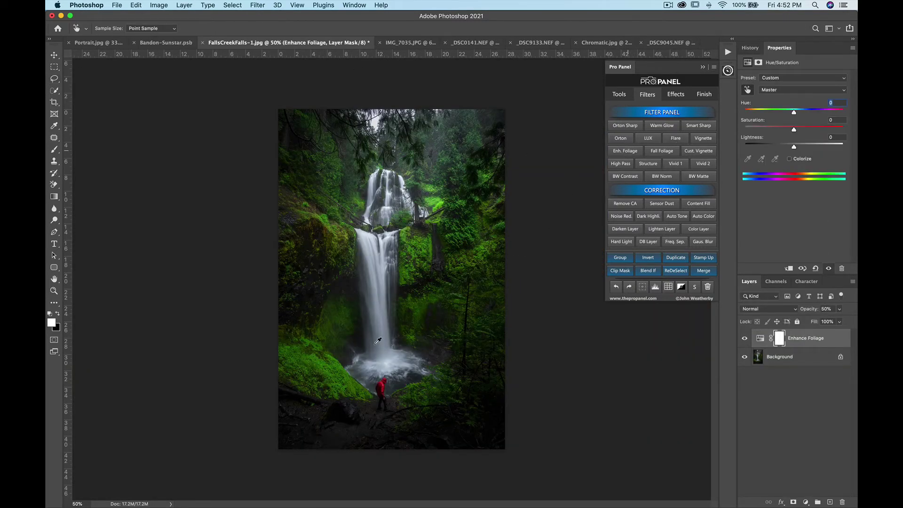
scroll(381, 340, up, 3)
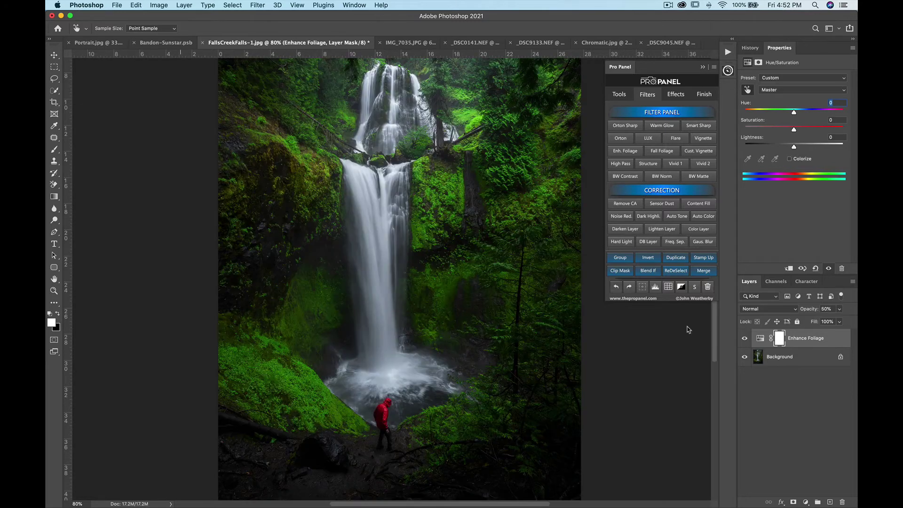
Hide the Enhance Foliage layer and apply the Fall Foliage filter directly above the Background layer.
click(744, 339)
click(781, 357)
key(l)
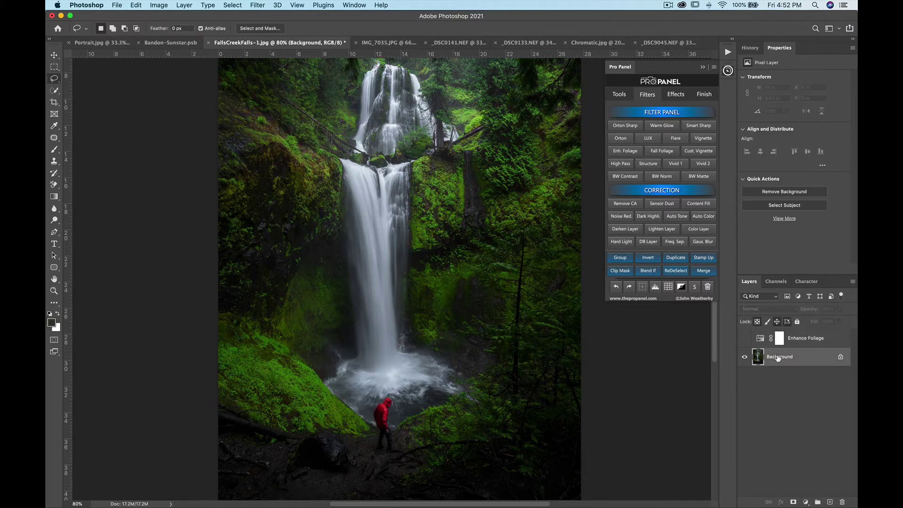
click(662, 151)
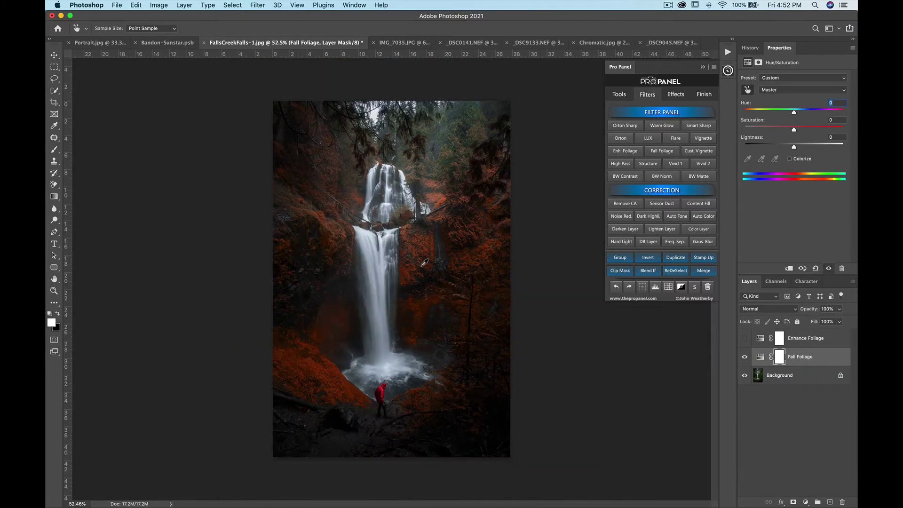
Inspect the autumn colors around the waterfall and reduce the opacity of the Fall Foliage layer.
scroll(390, 281, up, 3)
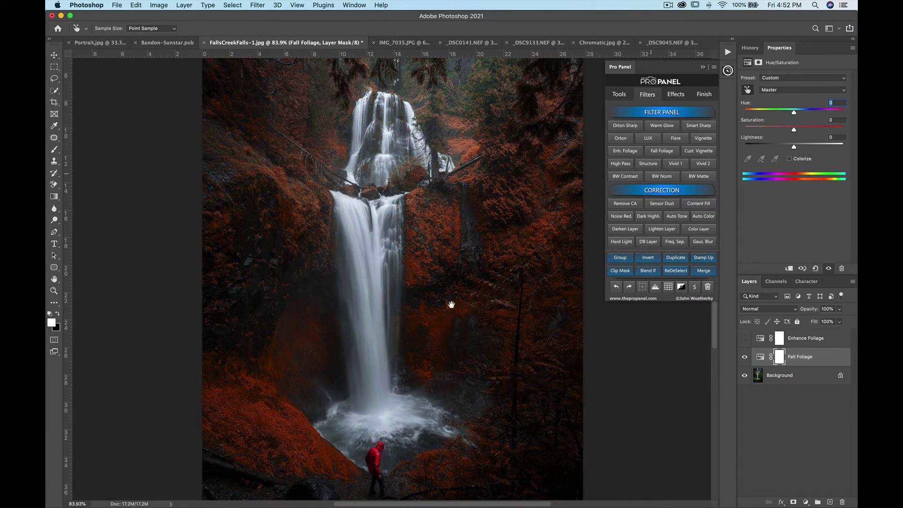
drag(452, 305, 461, 359)
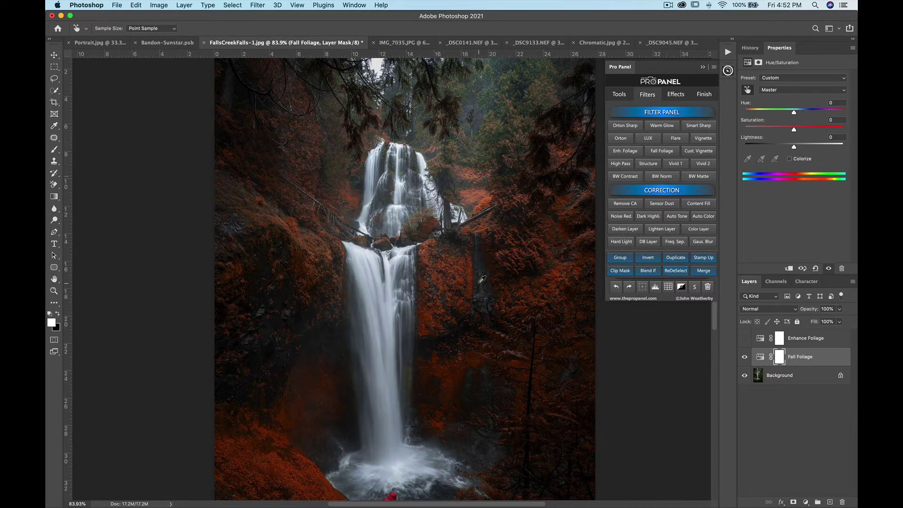
scroll(482, 280, down, 5)
scroll(400, 275, up, 4)
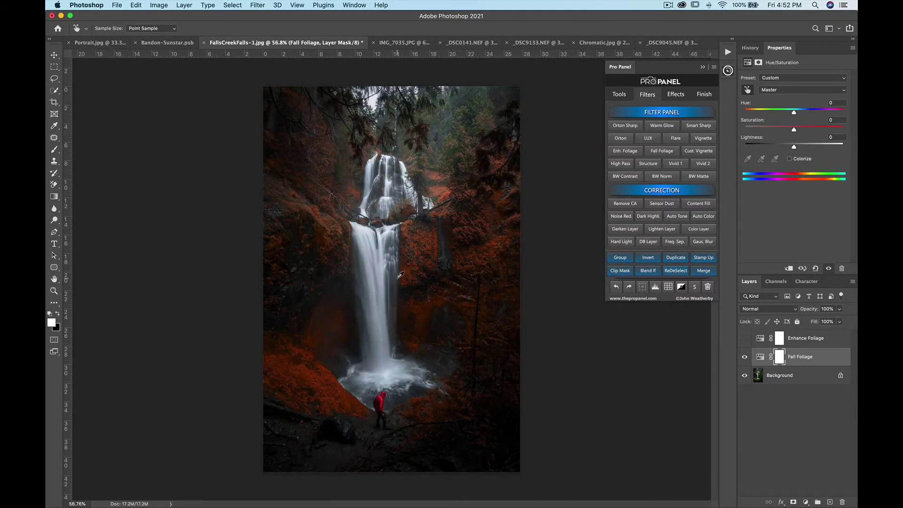
click(840, 309)
mouse_move(840, 320)
mouse_down()
mouse_move(806, 322)
mouse_move(833, 324)
mouse_up()
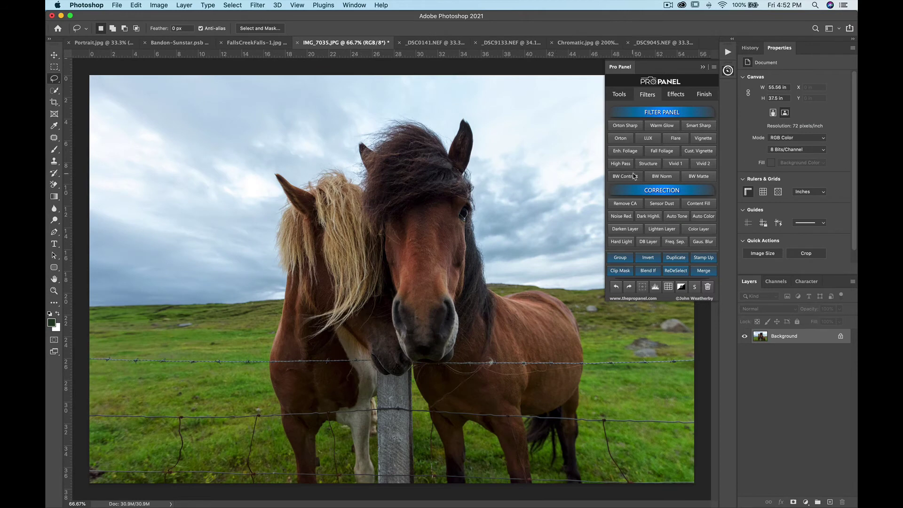
Try the BW Norm and BW Matte filters on the horse photo, removing each one after its preview.
click(662, 177)
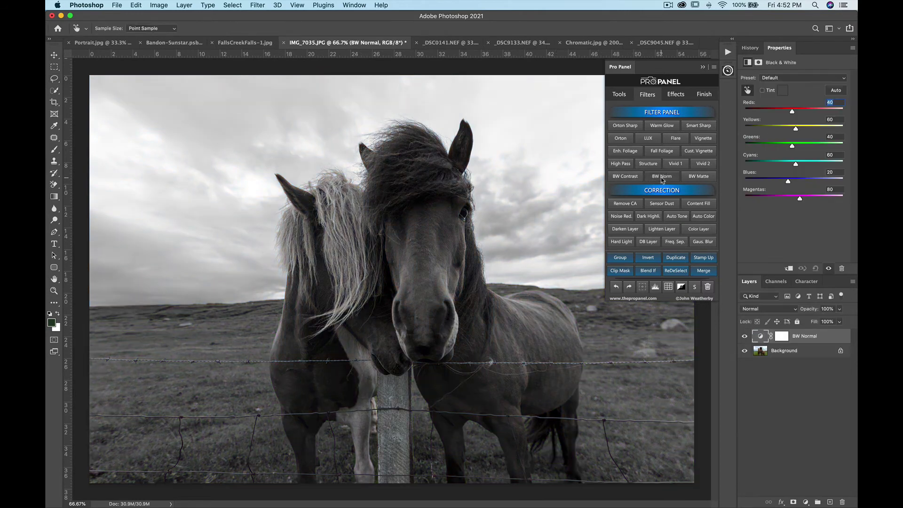
key(super+z)
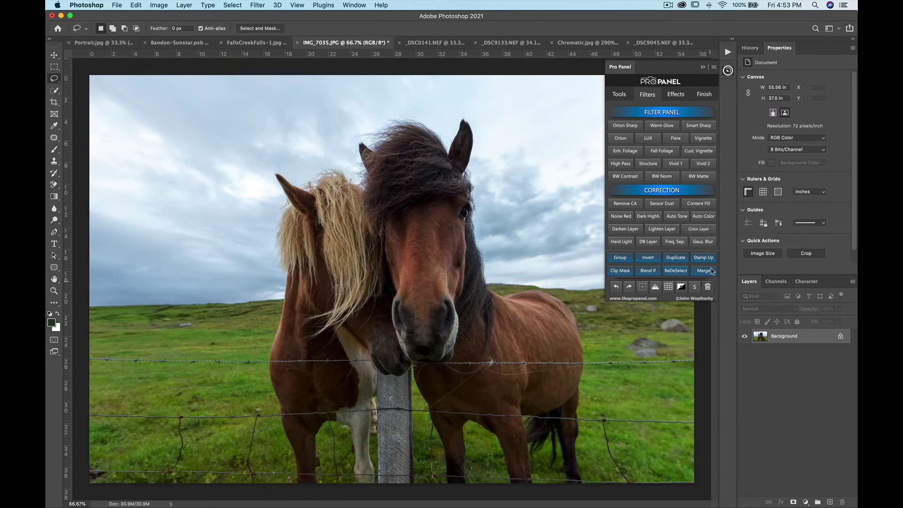
click(701, 178)
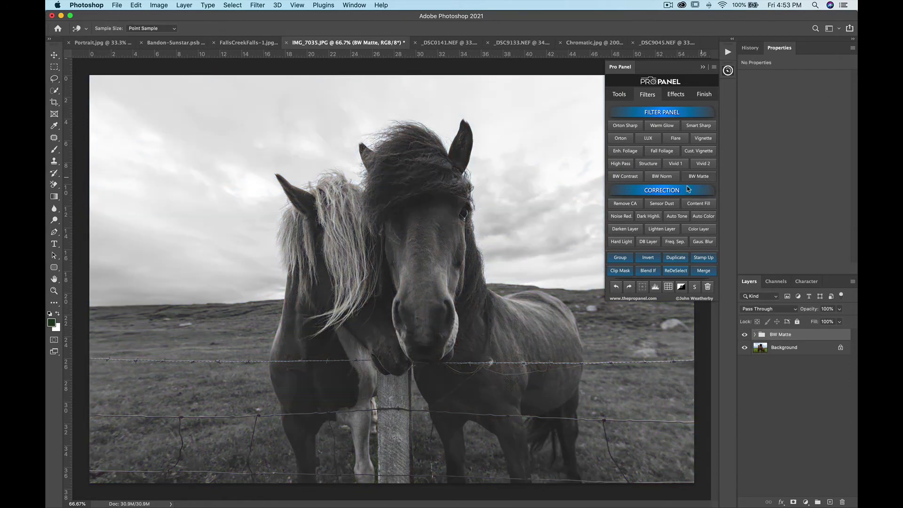
click(707, 287)
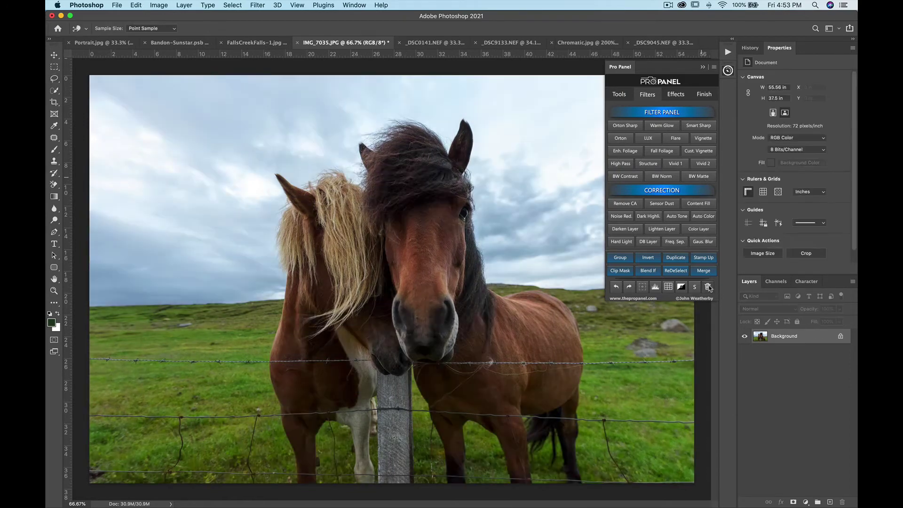
Apply the BW Contrast filter to the horse photo and add a Structure layer at 63% opacity directly above the Background layer.
click(624, 177)
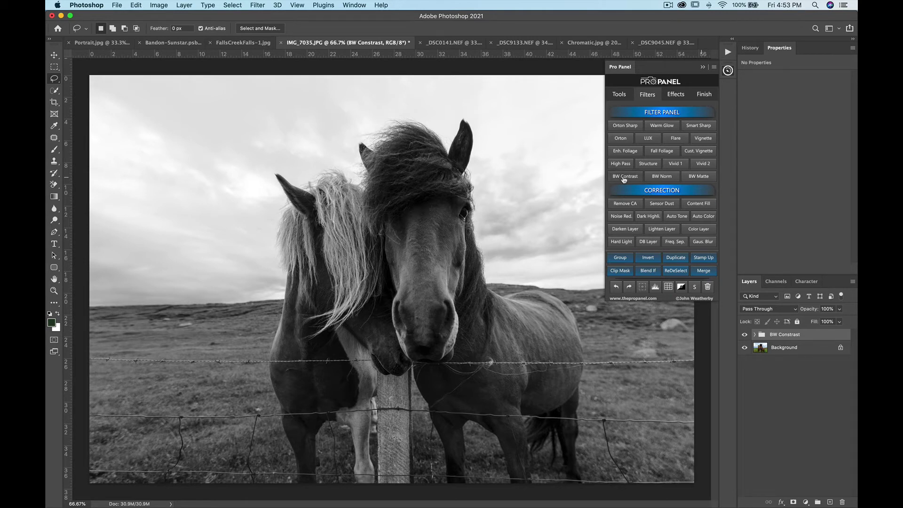
click(744, 336)
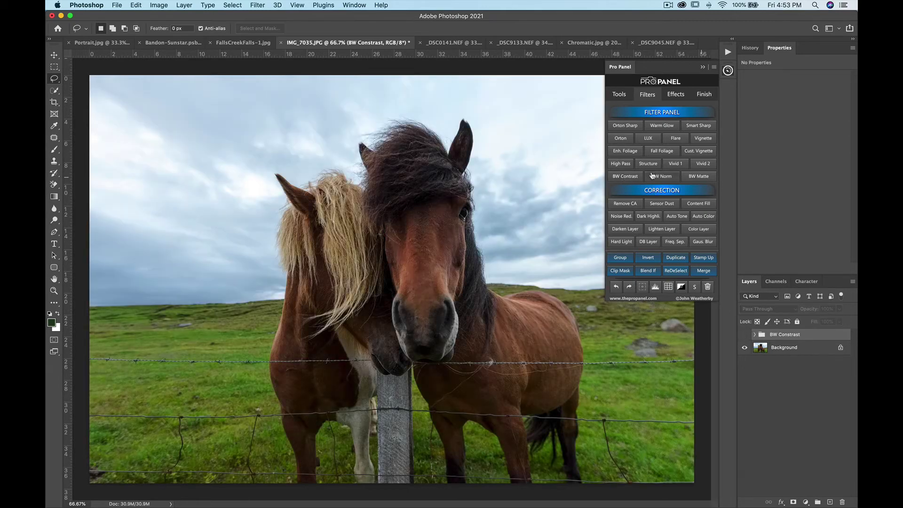
click(776, 349)
key(super+j)
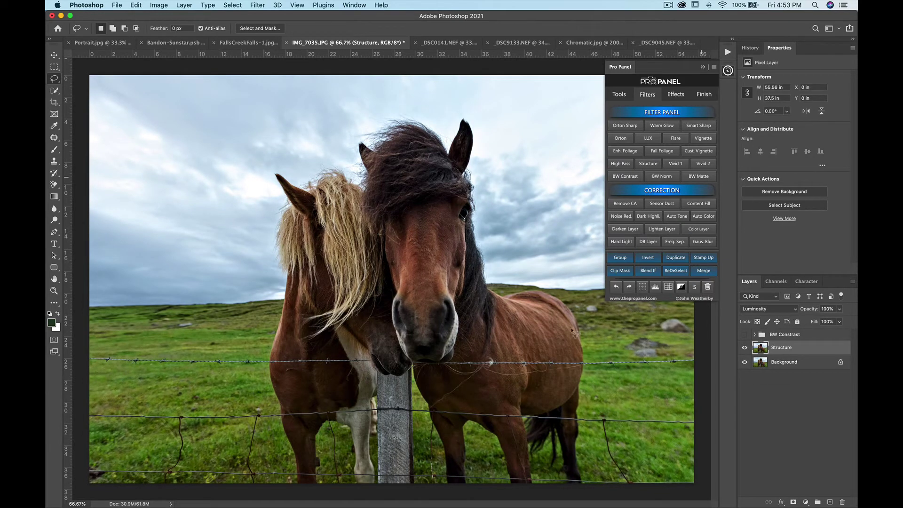
click(839, 309)
drag(841, 322, 829, 321)
click(744, 335)
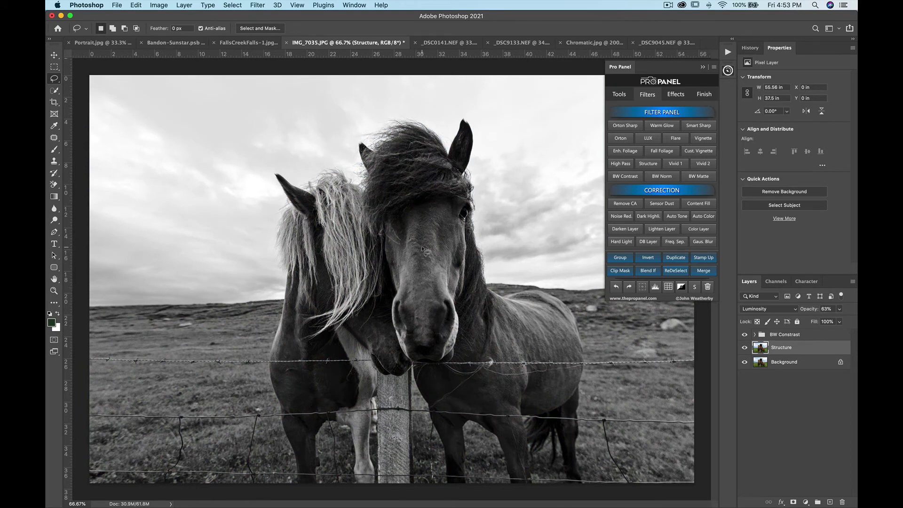
scroll(423, 249, up, 3)
scroll(433, 253, down, 3)
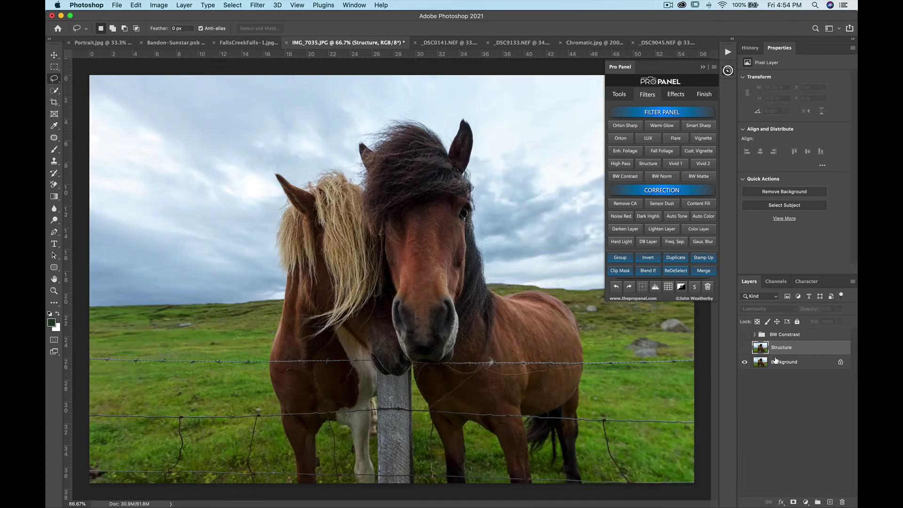
Apply the Smart Sharp filter with the other effect layers hidden, using 200% amount, 1.0 pixel radius and threshold 0.
click(777, 361)
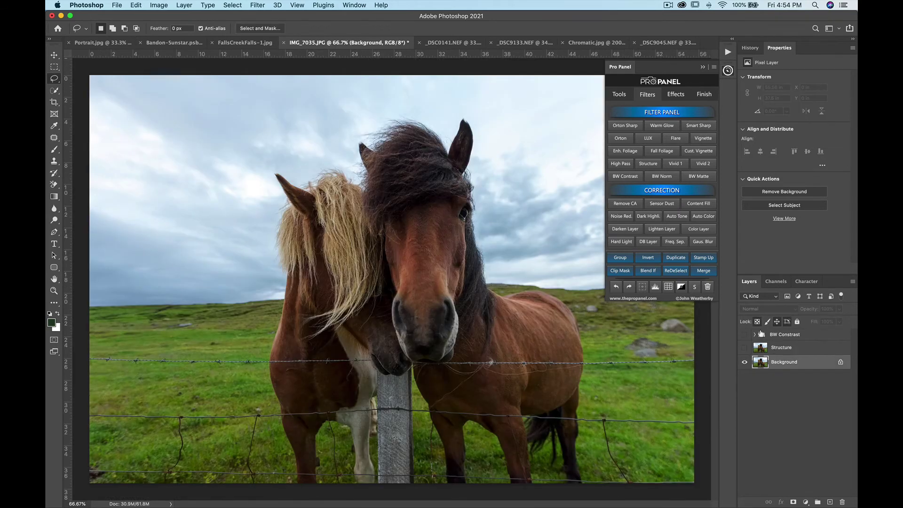
click(699, 126)
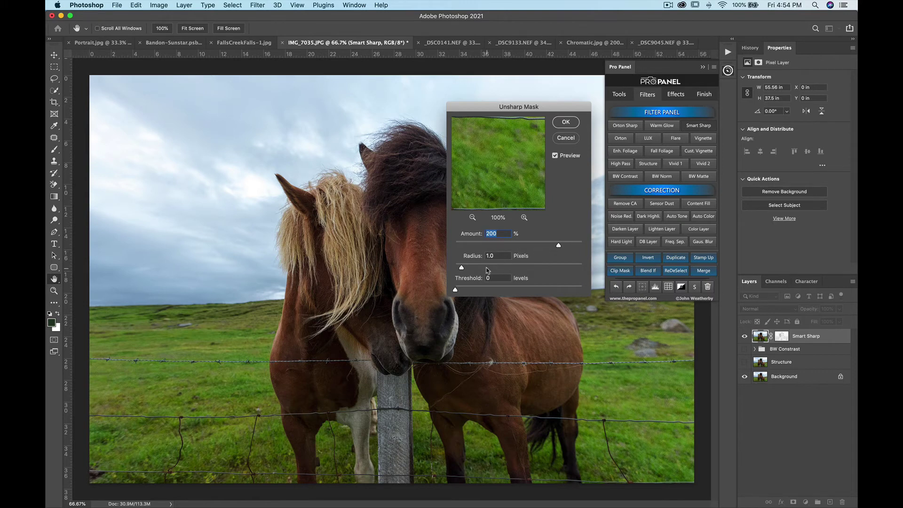
click(565, 123)
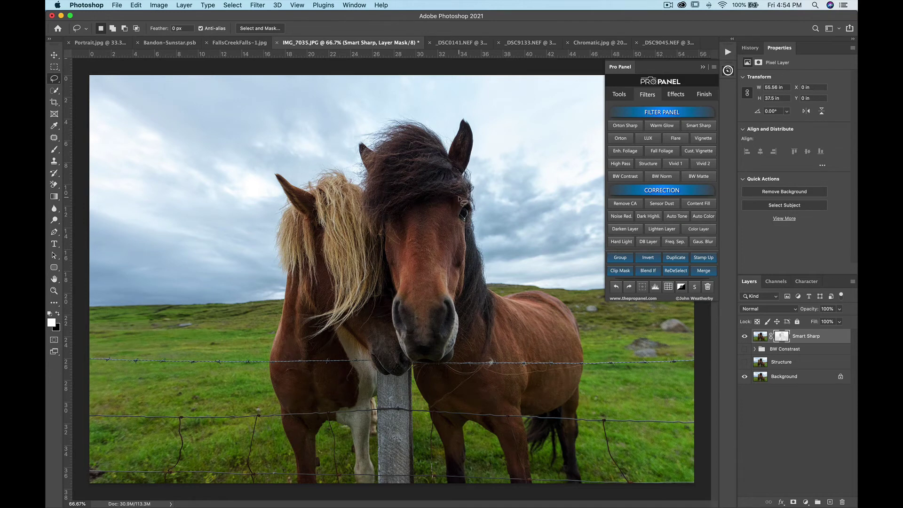
Examine the Smart Sharp layer's mask and compare the front horse's face with the sharpening on and off.
scroll(476, 231, up, 5)
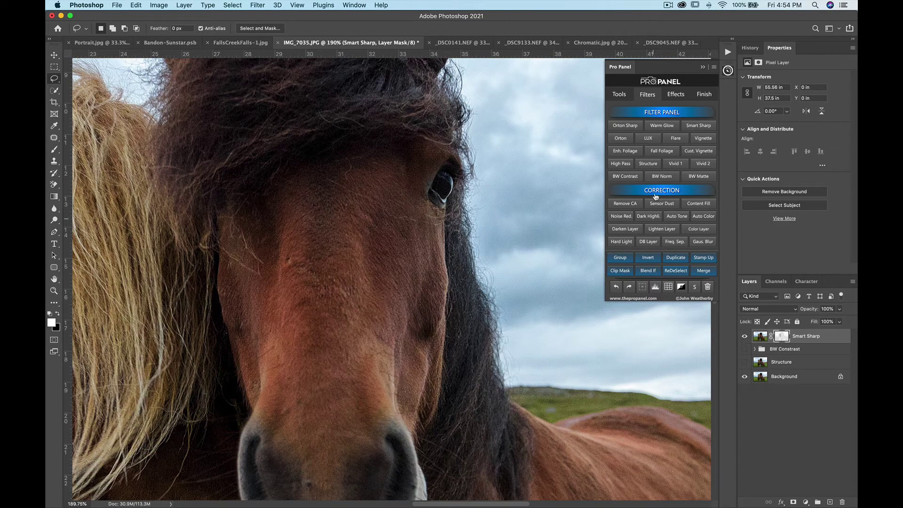
alt+click(782, 337)
alt+click(781, 337)
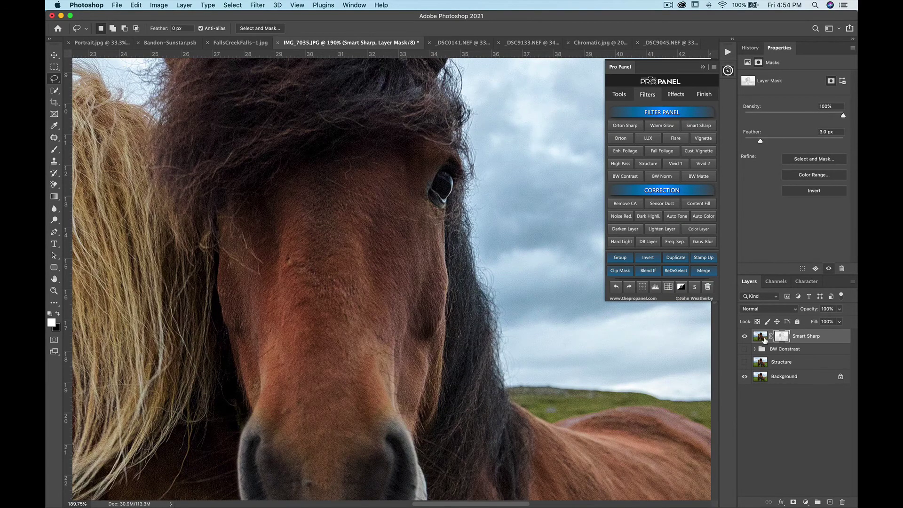
click(744, 337)
click(745, 337)
click(744, 336)
click(745, 336)
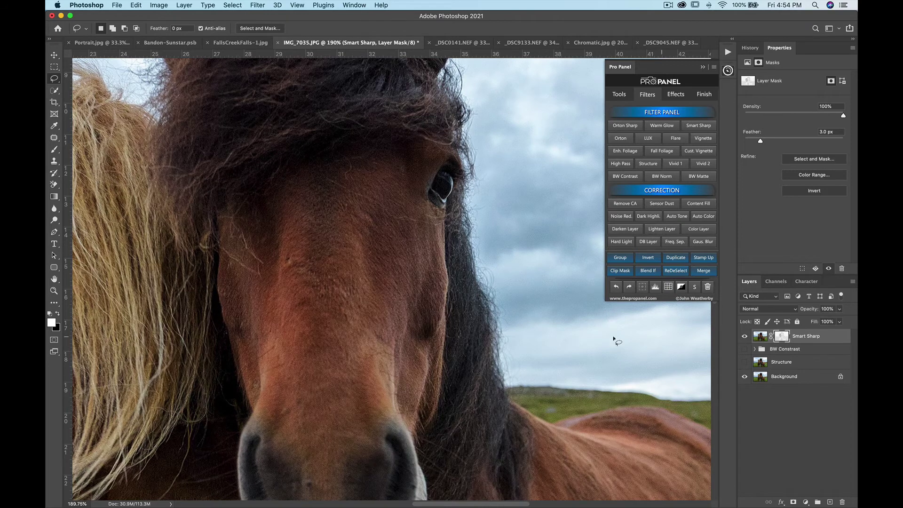
Reduce the Smart Sharp layer's opacity to 71% and make its image active instead of its mask.
click(841, 310)
mouse_move(841, 322)
mouse_down()
mouse_move(808, 320)
mouse_move(839, 326)
mouse_move(829, 325)
mouse_up()
click(768, 336)
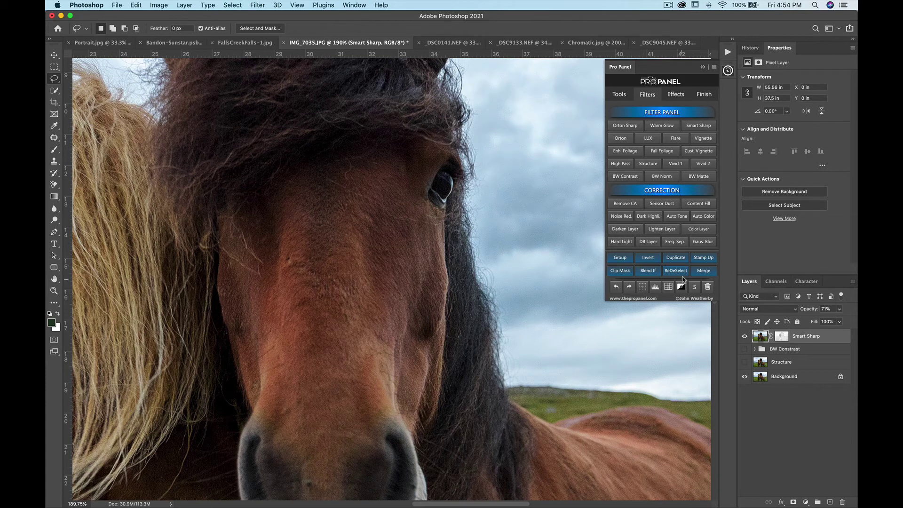
Stamp the visible layers into a new layer and apply noise reduction at strength 8, checking the sky in the preview.
click(704, 259)
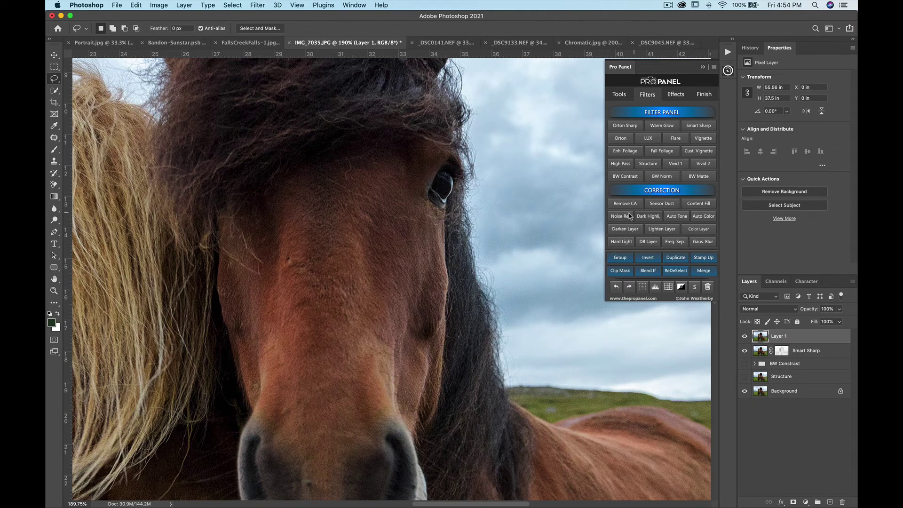
click(622, 216)
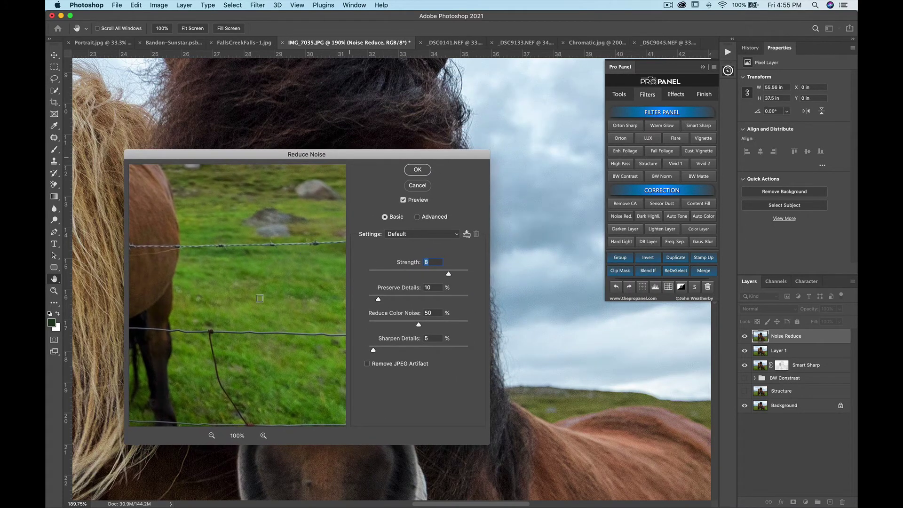
drag(260, 298, 246, 356)
drag(237, 268, 334, 349)
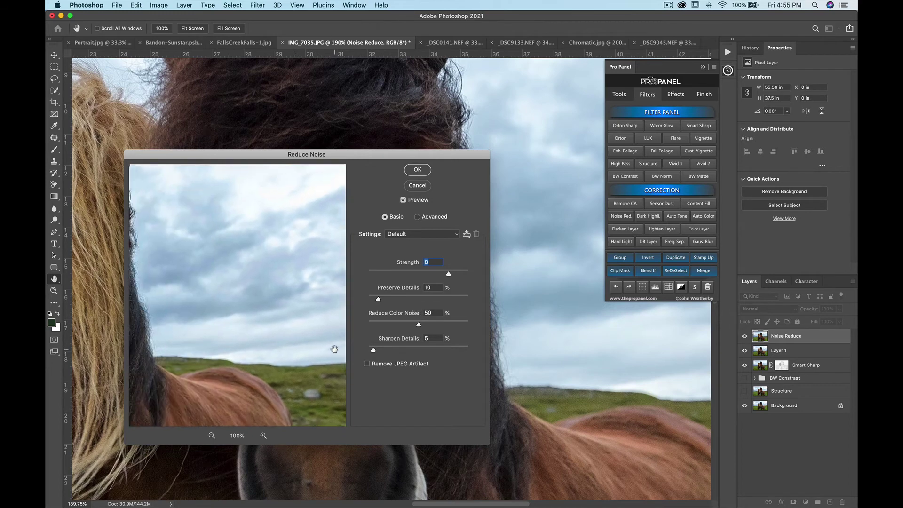
click(417, 171)
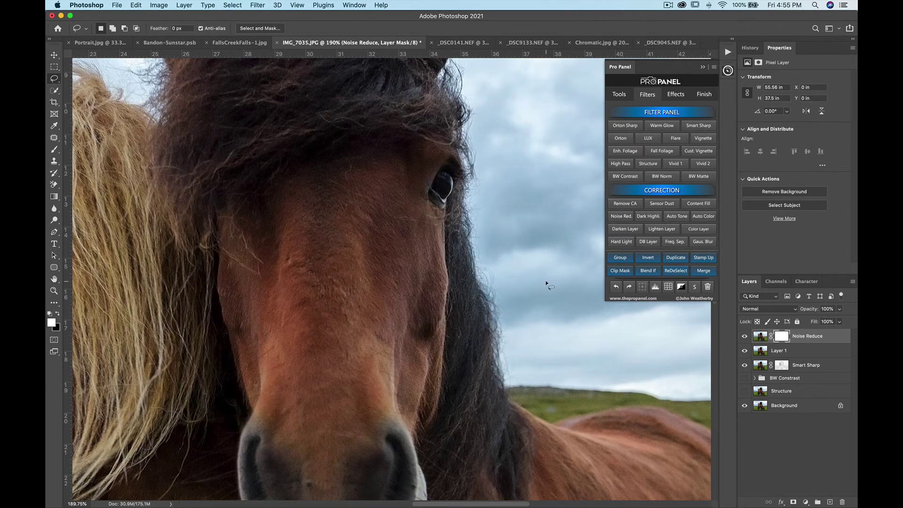
Compare the sky beside the horse with the Noise Reduce layer repeatedly hidden and shown.
drag(546, 227, 411, 282)
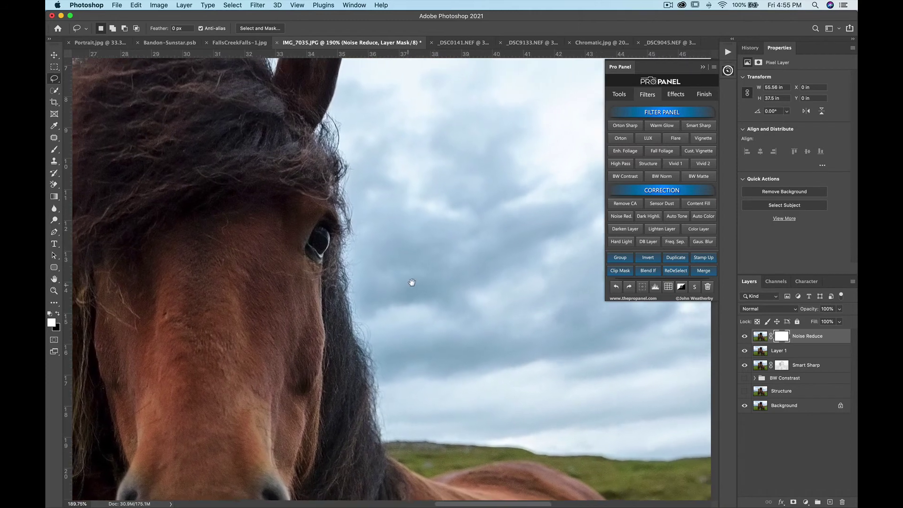
click(745, 337)
click(745, 337)
click(745, 337)
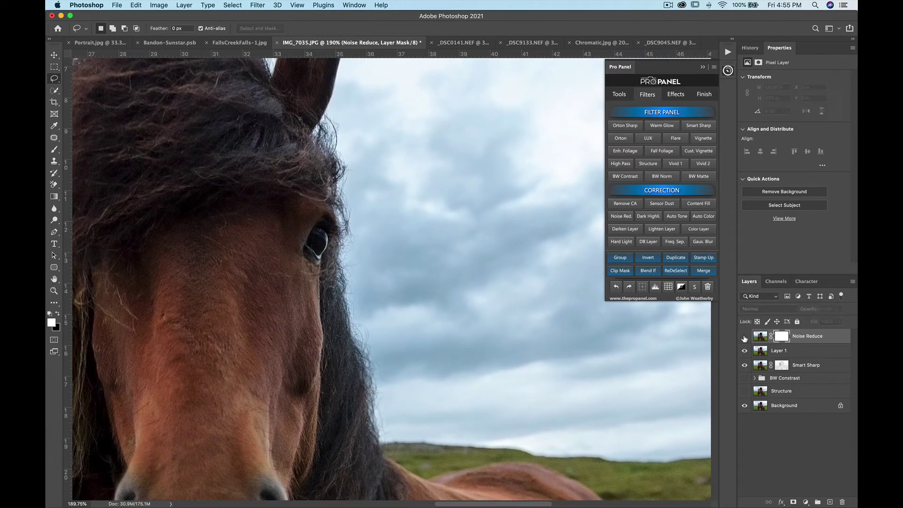
click(745, 337)
click(745, 337)
click(744, 337)
click(744, 337)
click(745, 337)
mouse_move(498, 326)
mouse_down()
mouse_move(465, 273)
mouse_move(393, 206)
mouse_move(412, 218)
mouse_up()
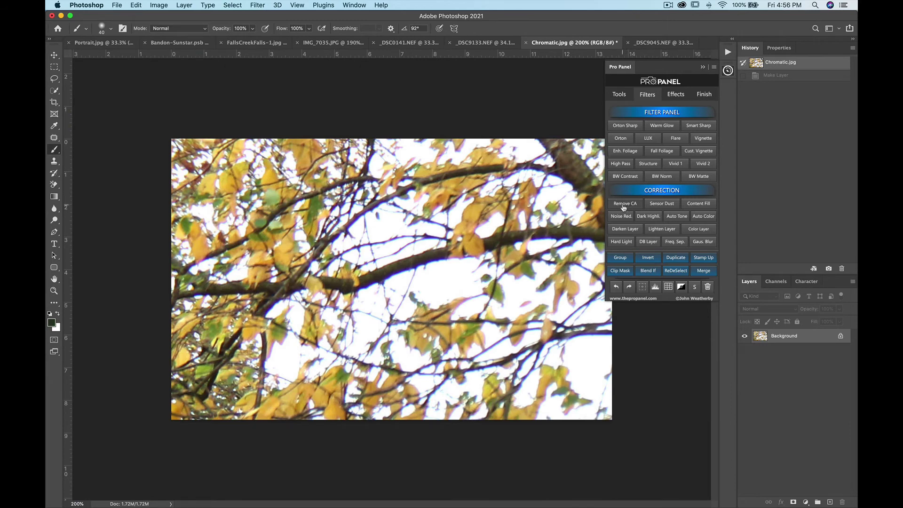
Apply the Remove CA filter to Chromatic.jpg and paint its mask white over the fringed branches and leaves near the center.
click(624, 205)
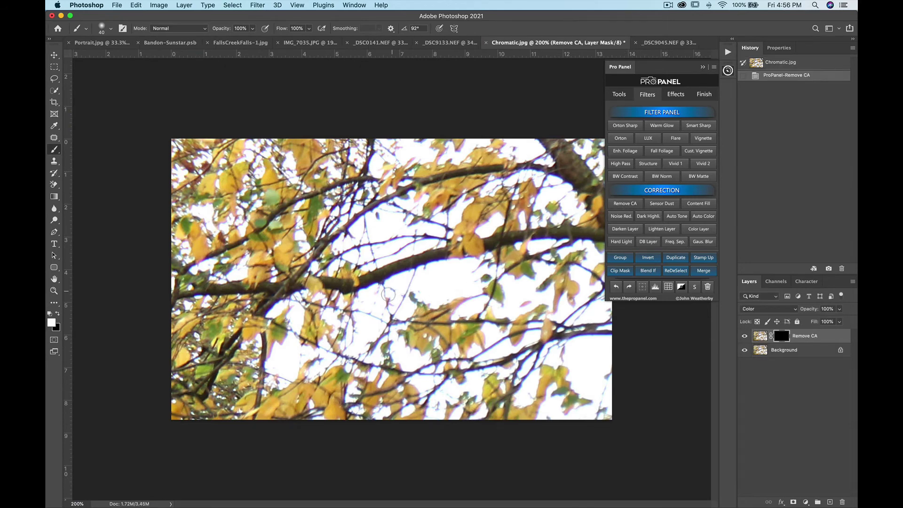
scroll(399, 296, up, 2)
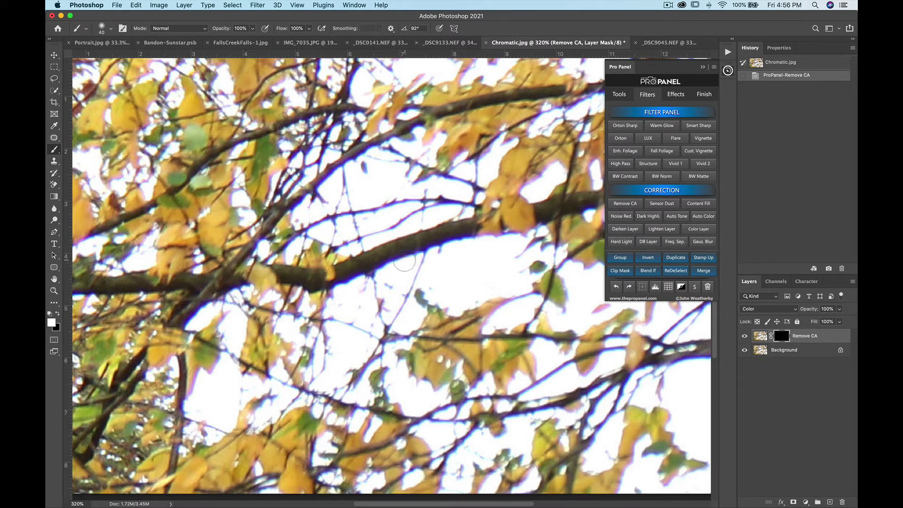
mouse_move(436, 251)
mouse_down()
mouse_move(467, 246)
mouse_move(419, 274)
mouse_move(445, 291)
mouse_up()
mouse_move(517, 300)
mouse_down()
mouse_move(522, 255)
mouse_move(529, 242)
mouse_move(536, 247)
mouse_up()
mouse_move(398, 320)
mouse_down()
mouse_move(404, 300)
mouse_move(397, 306)
mouse_up()
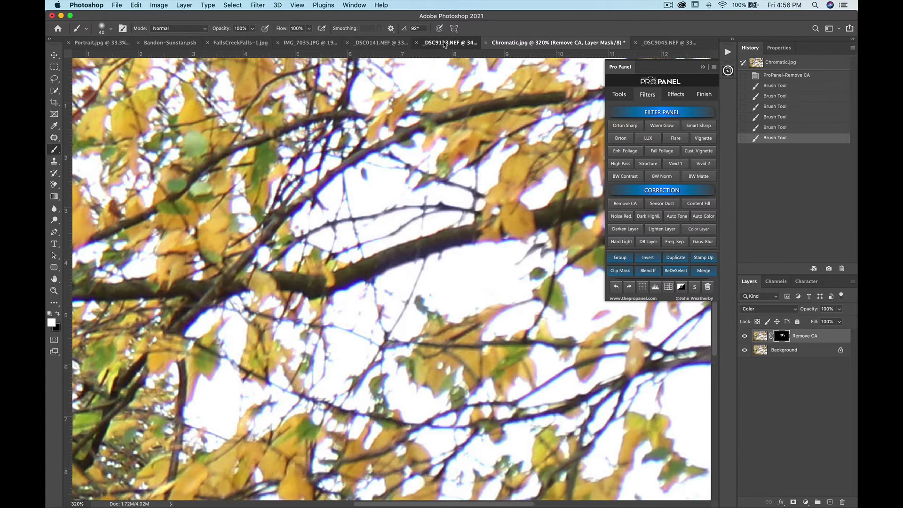
Switch to the _DSC9133.NEF coastal image and apply the Sensor Dust filter to examine the sky for dust spots.
click(446, 43)
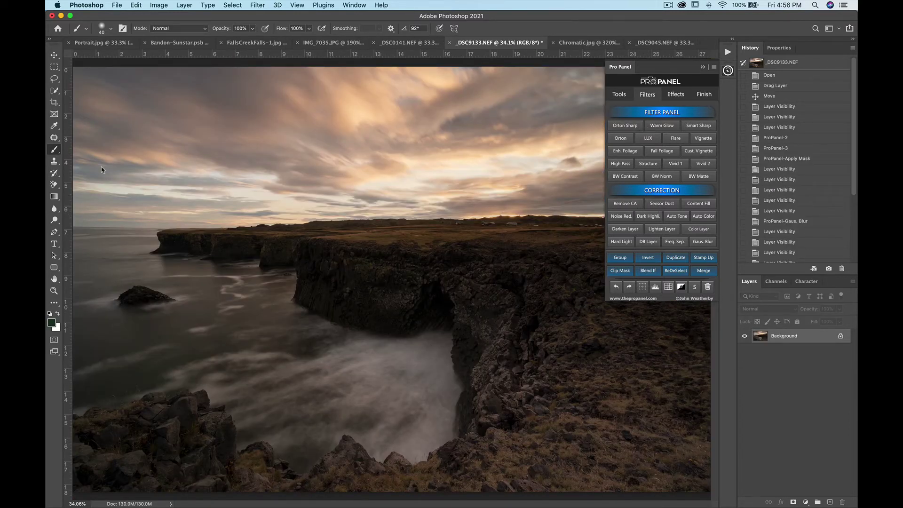
click(661, 206)
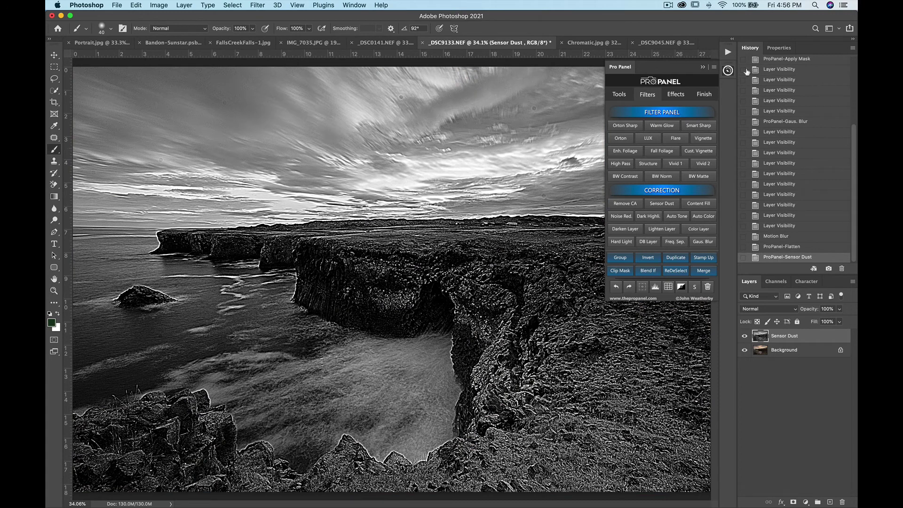
click(702, 69)
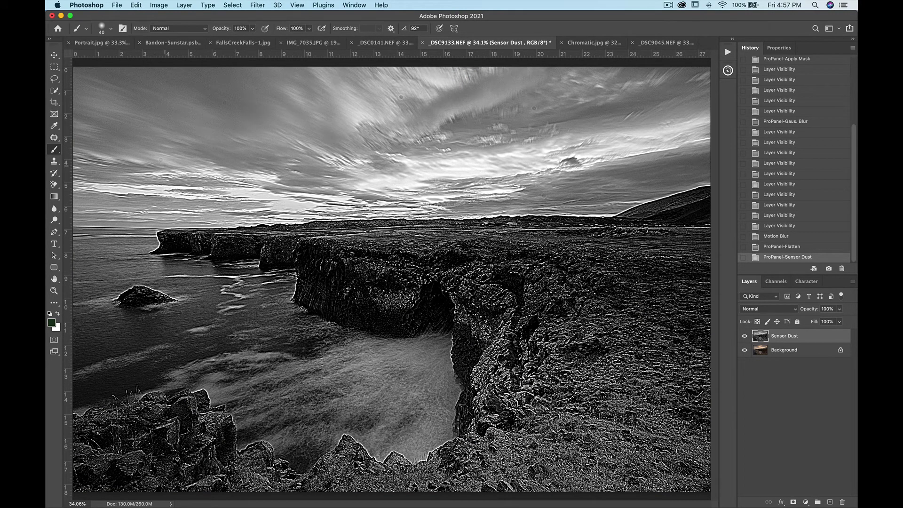
scroll(165, 161, up, 5)
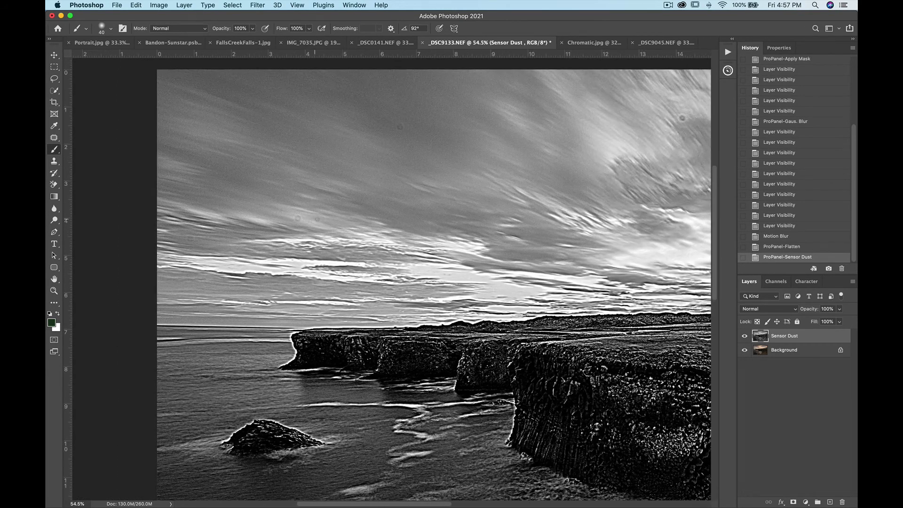
drag(498, 182, 250, 188)
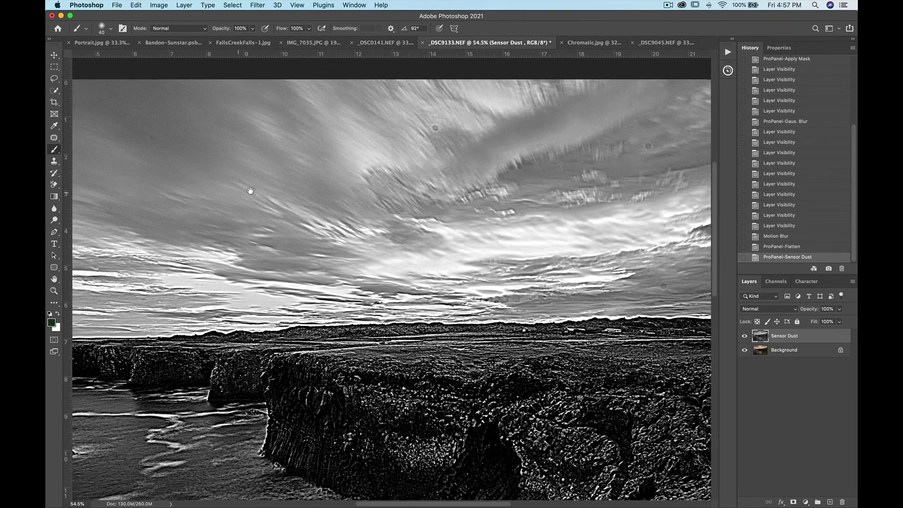
drag(488, 250, 384, 269)
drag(476, 273, 318, 270)
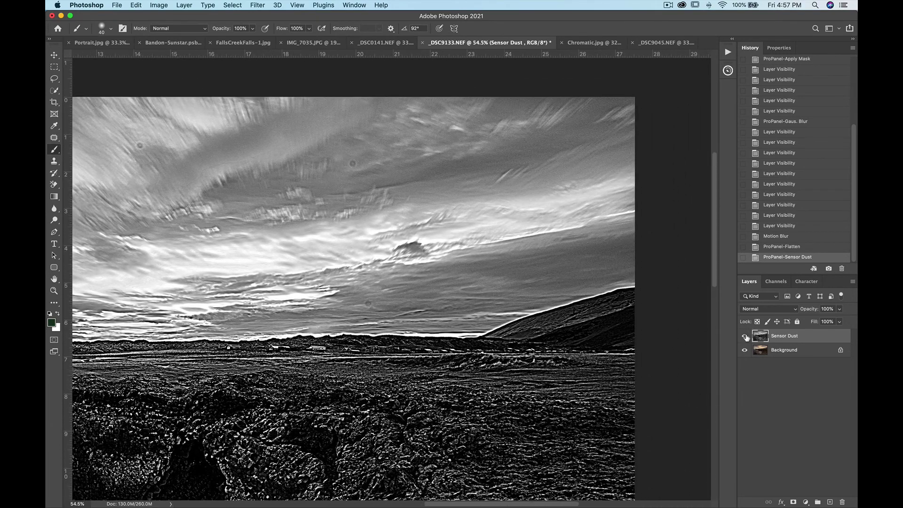
Heal the dust spots in the sky on the Background layer with the Spot Healing Brush, checking with Sensor Dust hidden and shown.
click(764, 353)
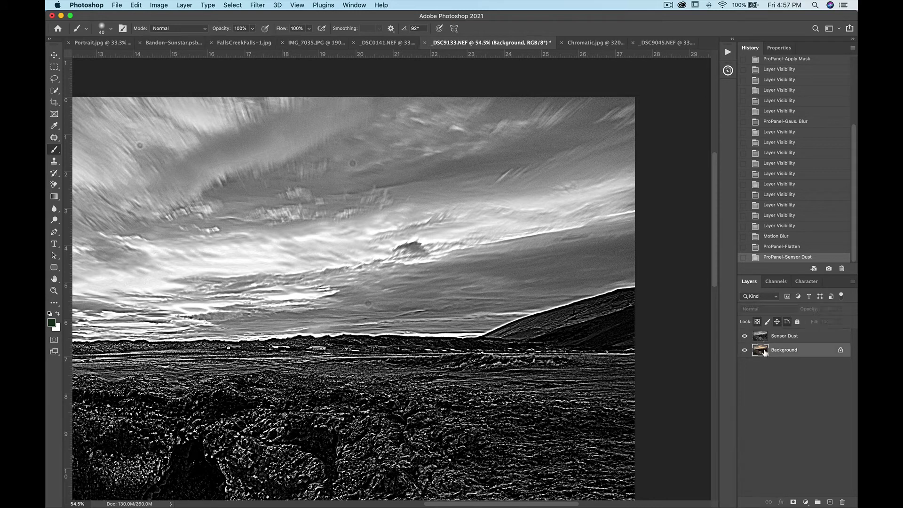
click(54, 138)
click(92, 137)
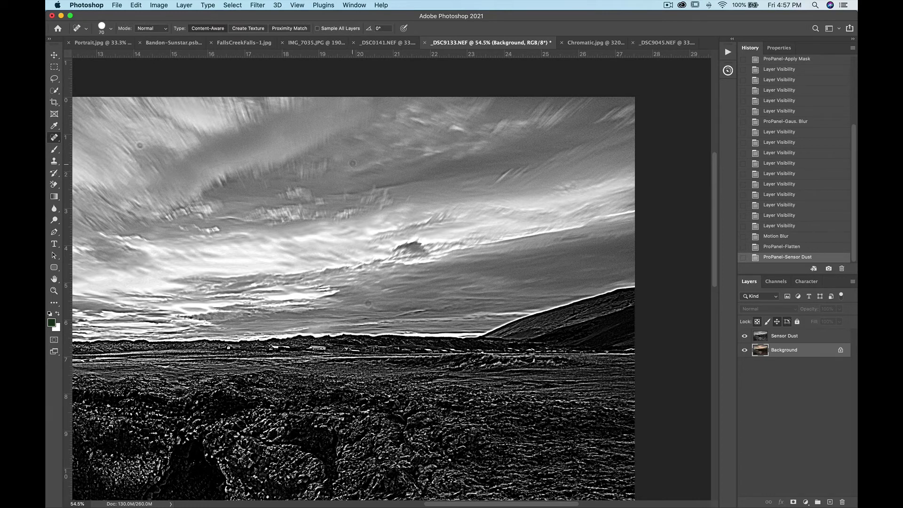
click(381, 255)
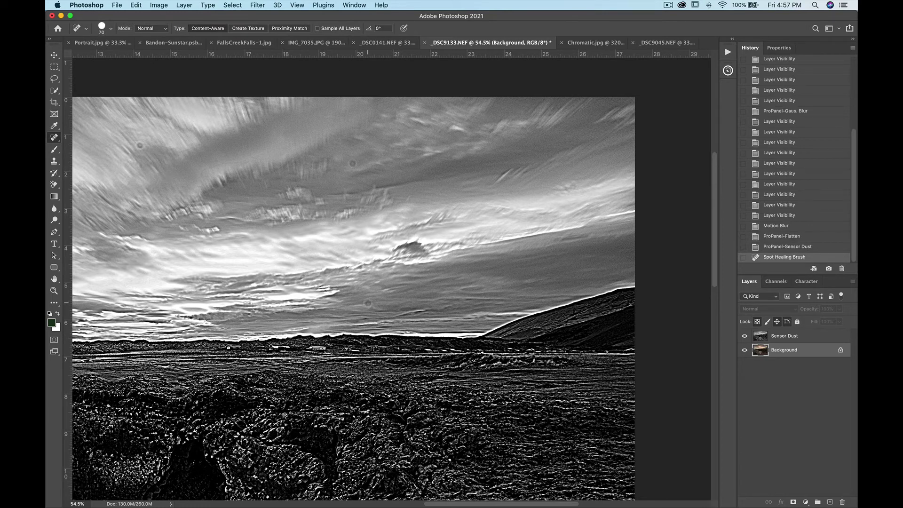
click(313, 236)
scroll(321, 237, left, 3)
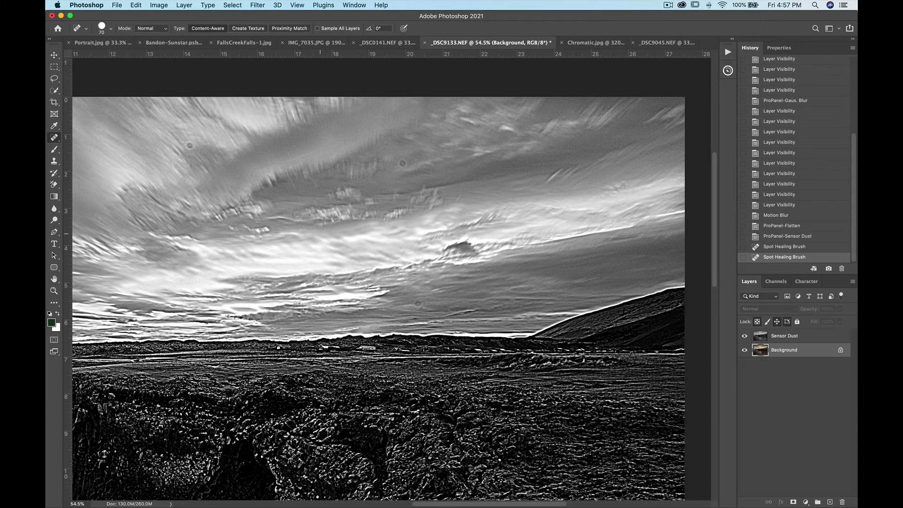
click(745, 335)
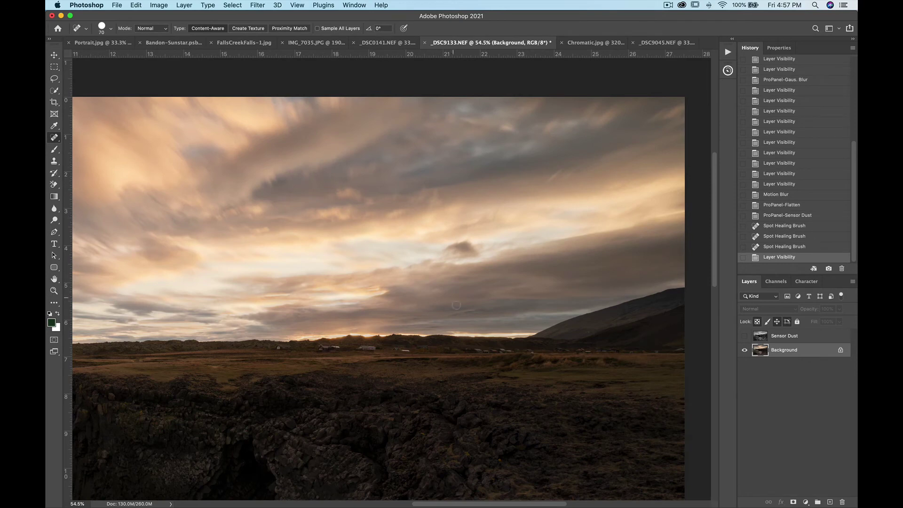
click(745, 336)
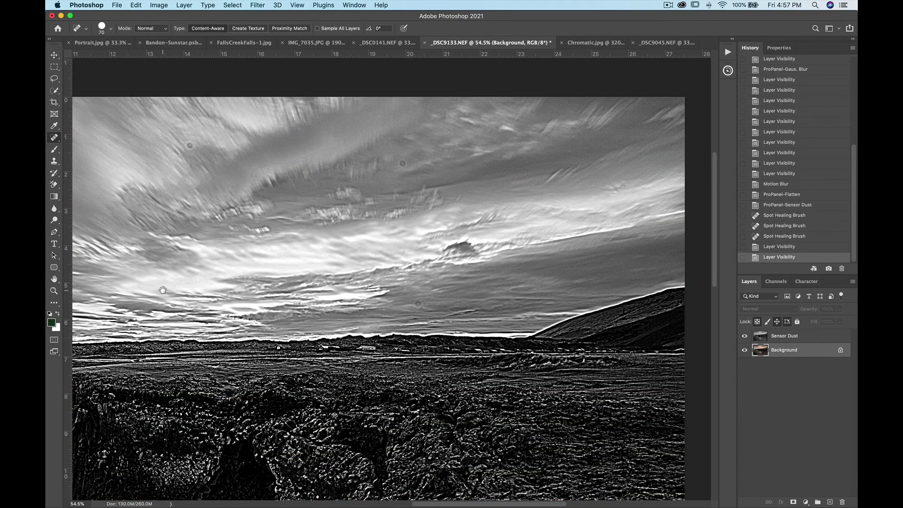
Heal the remaining dust spots in the sky above the sea and cliffs on the Background layer.
drag(207, 295, 578, 293)
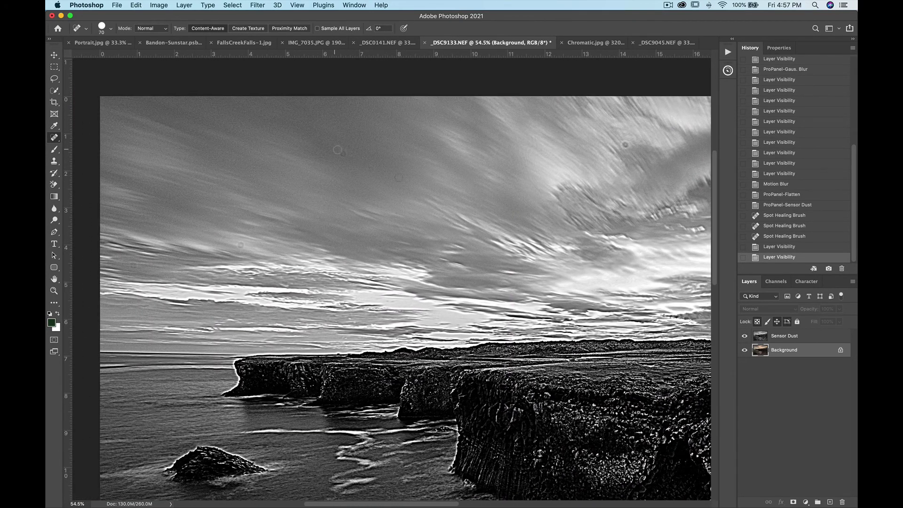
click(342, 152)
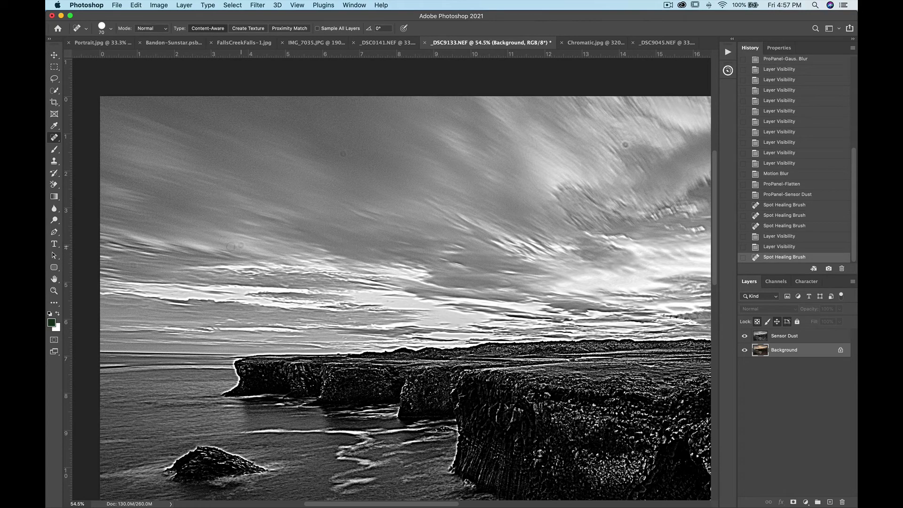
click(240, 245)
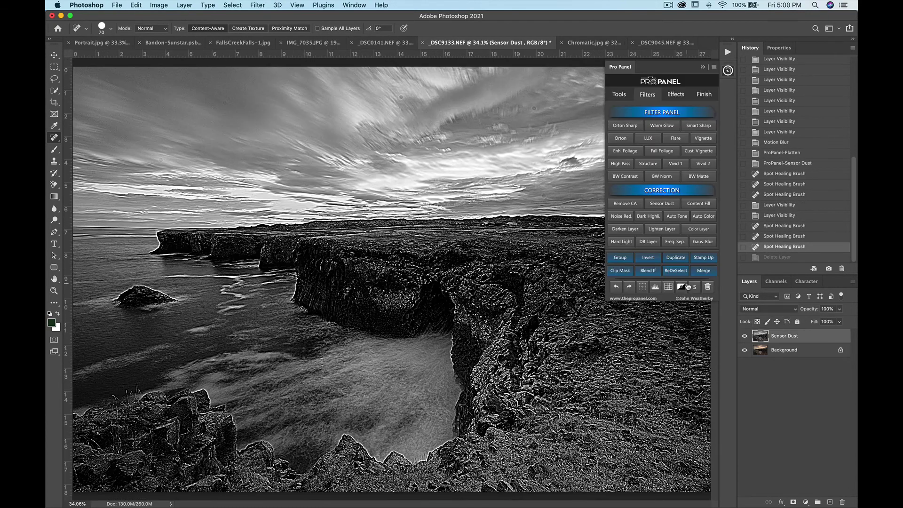
Delete the Sensor Dust layer and reapply the Sensor Dust filter to recheck the sky for spots.
click(707, 287)
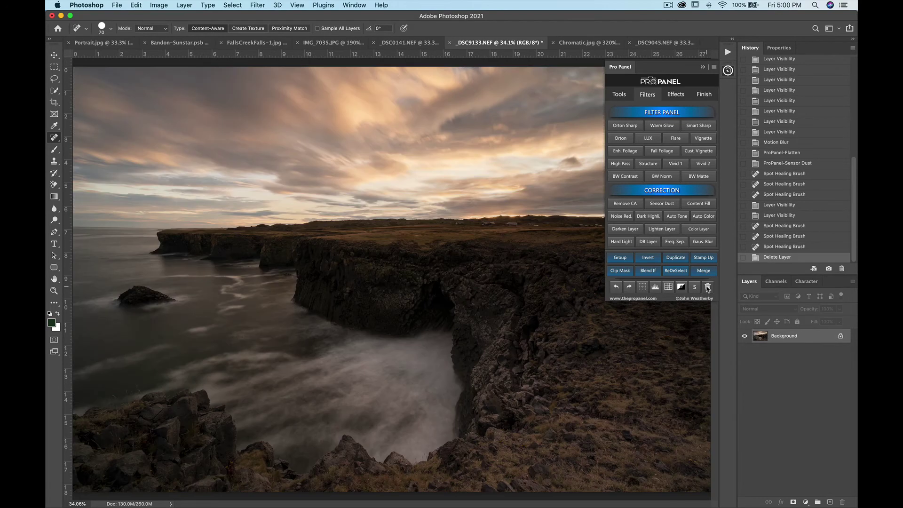
click(624, 216)
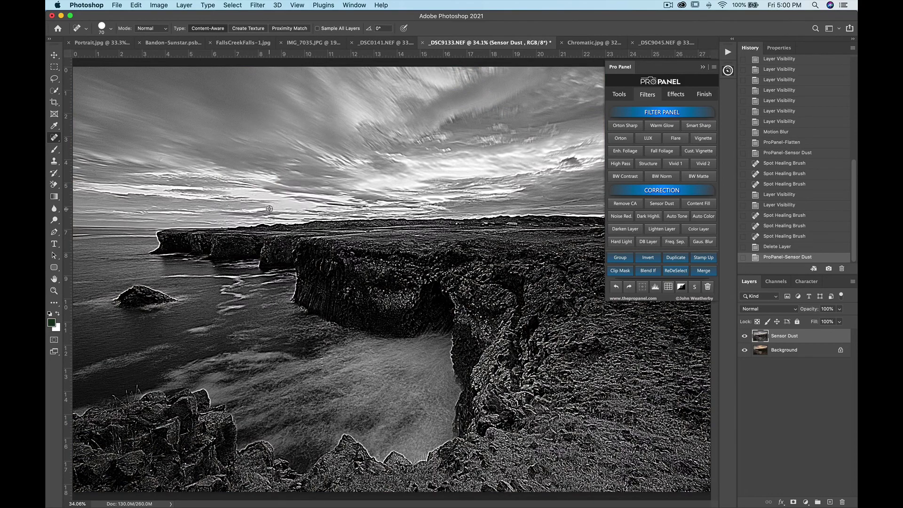
scroll(269, 208, up, 3)
drag(161, 189, 175, 337)
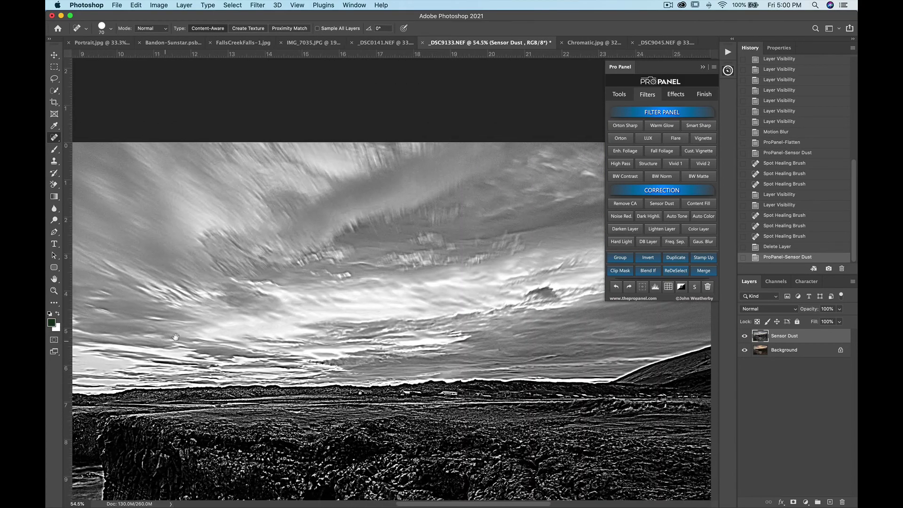
drag(404, 301, 434, 211)
Apply the Darken Highlights correction above the Vivid 1 group in Bandon-Sunstar.psb and collapse the Pro Panel.
click(172, 43)
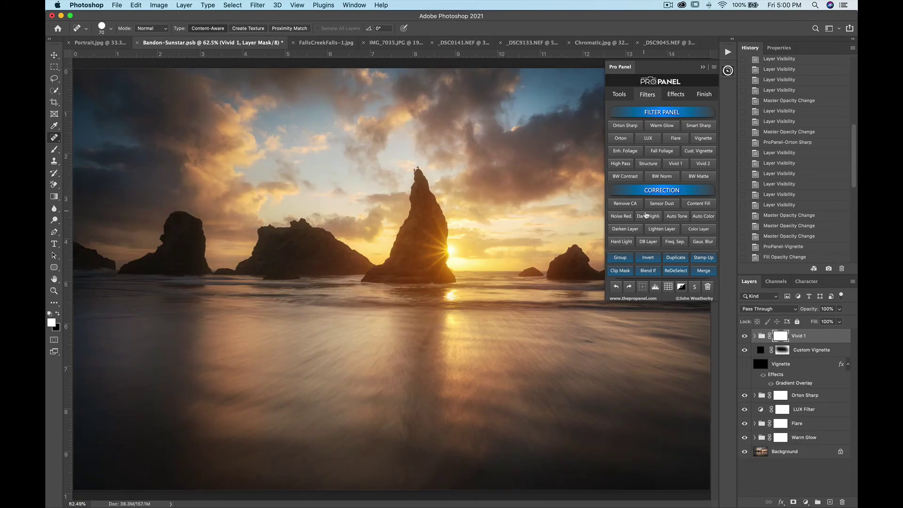
click(649, 216)
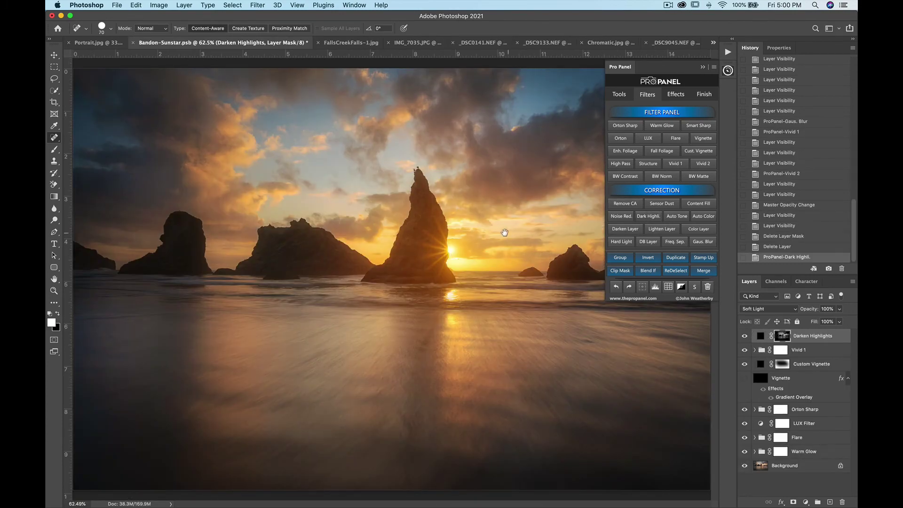
click(703, 69)
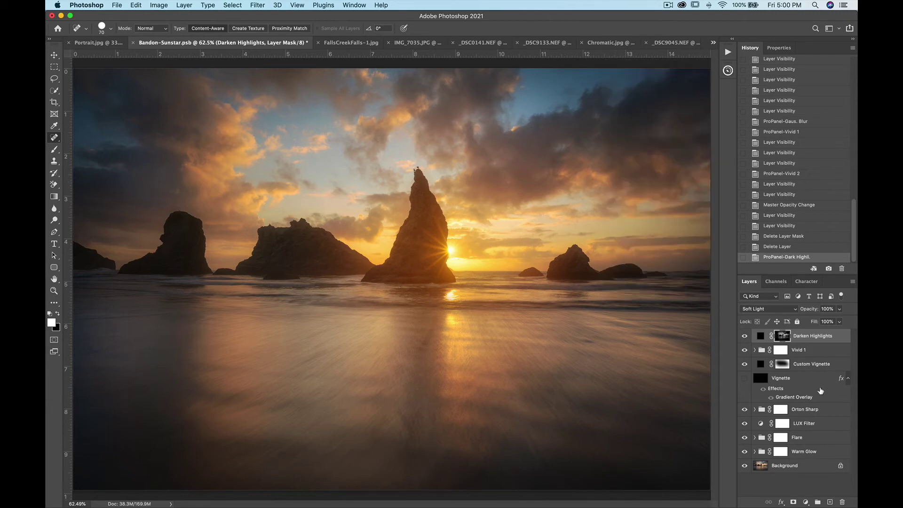
Compare the sunset image with the Darken Highlights layer repeatedly hidden and shown.
click(745, 337)
click(745, 337)
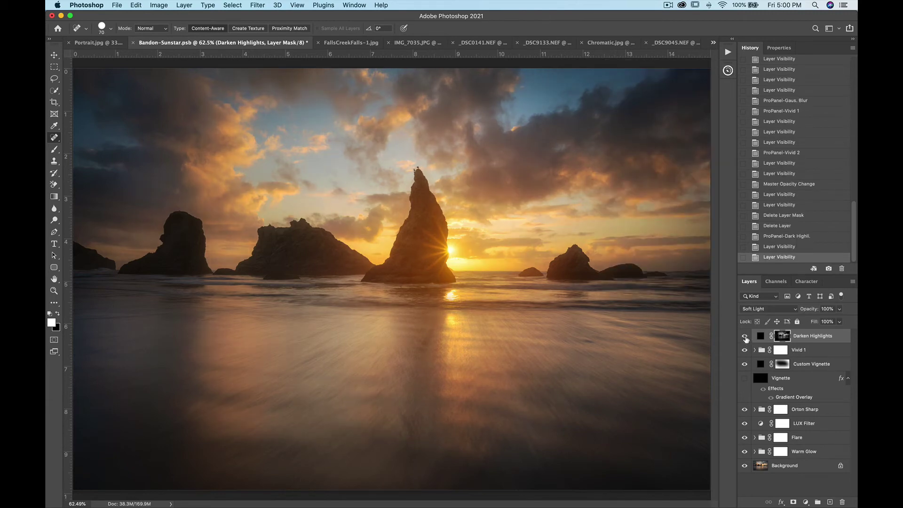
click(745, 337)
click(745, 337)
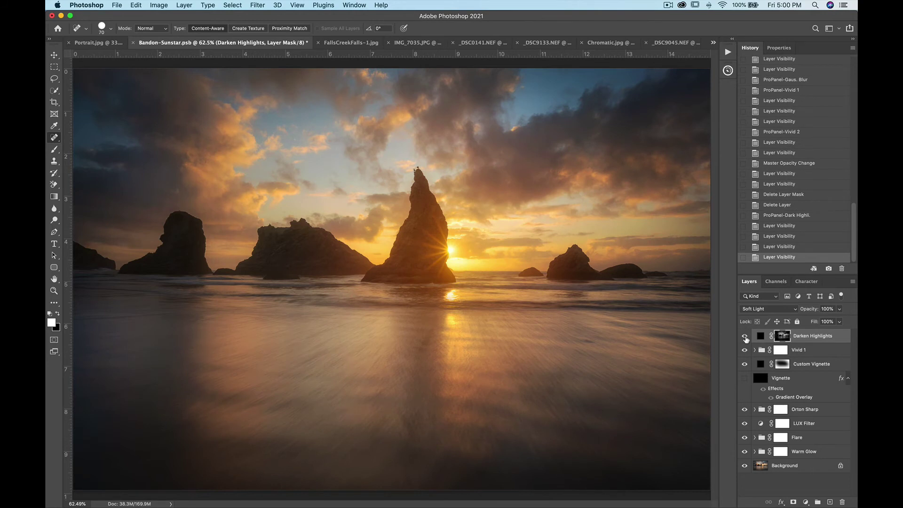
click(745, 337)
click(745, 336)
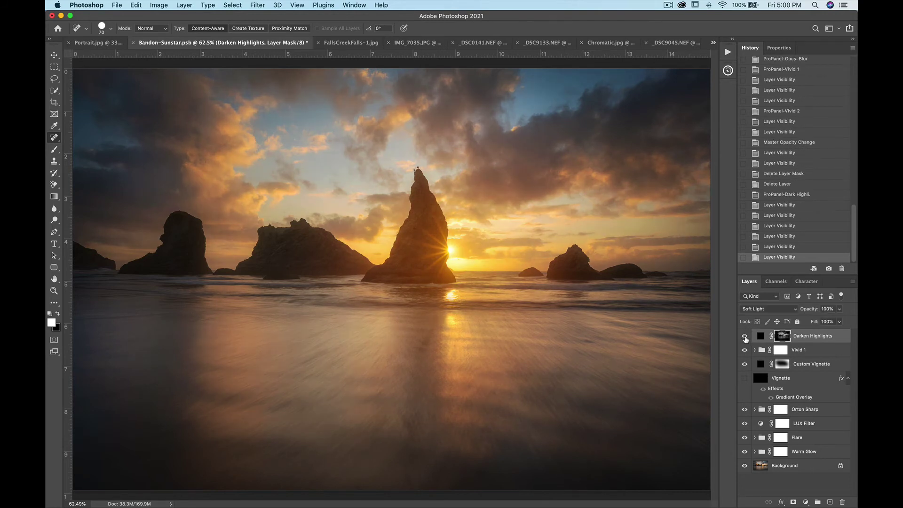
Reopen the Pro Panel, apply the Auto Tone correction, compare its effect, and leave the Auto Tones layer hidden.
click(728, 70)
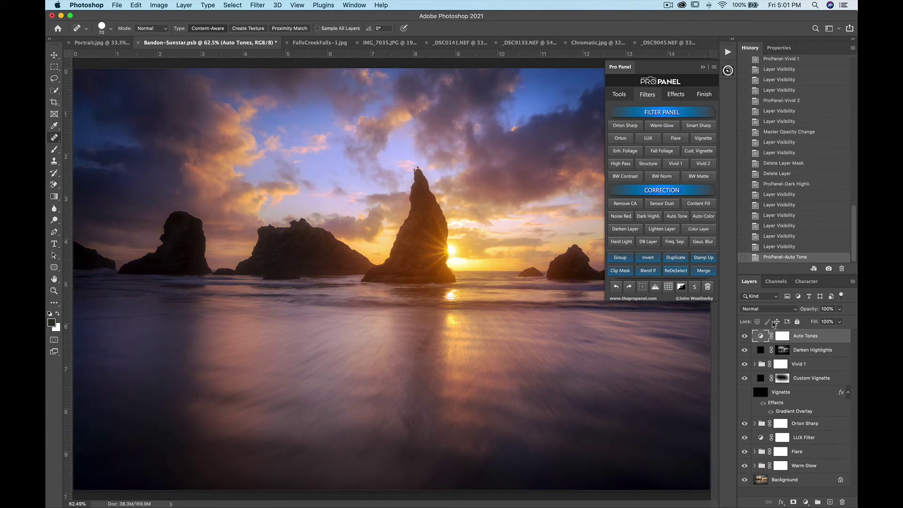
click(745, 336)
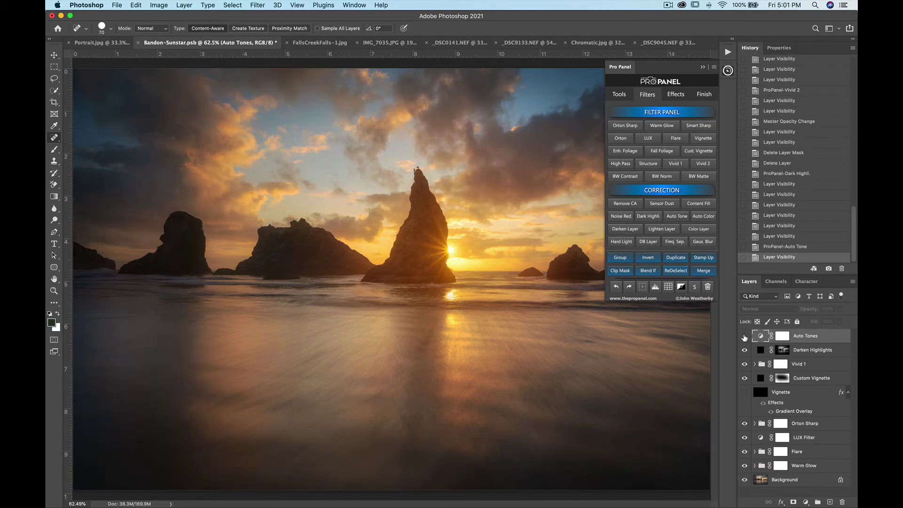
click(744, 336)
click(744, 336)
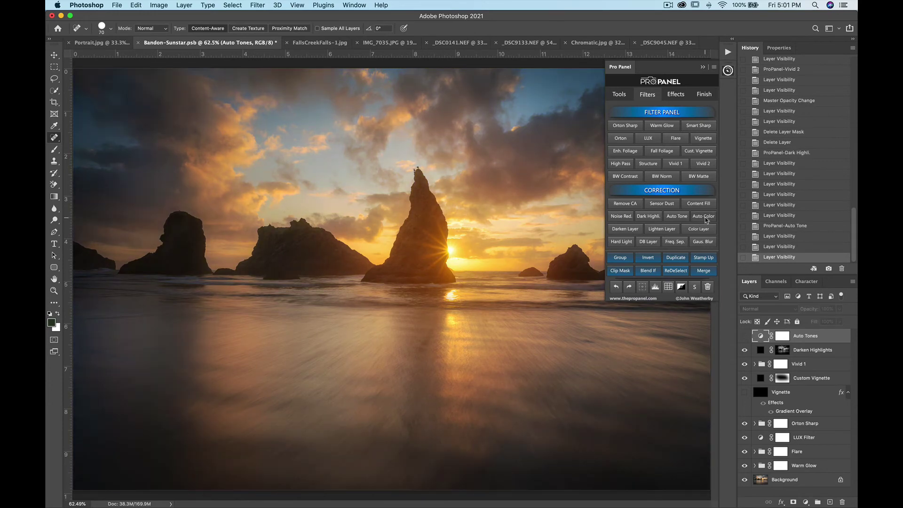
Apply the Auto Color correction and compare the image with its layer hidden and shown, leaving it visible.
click(705, 217)
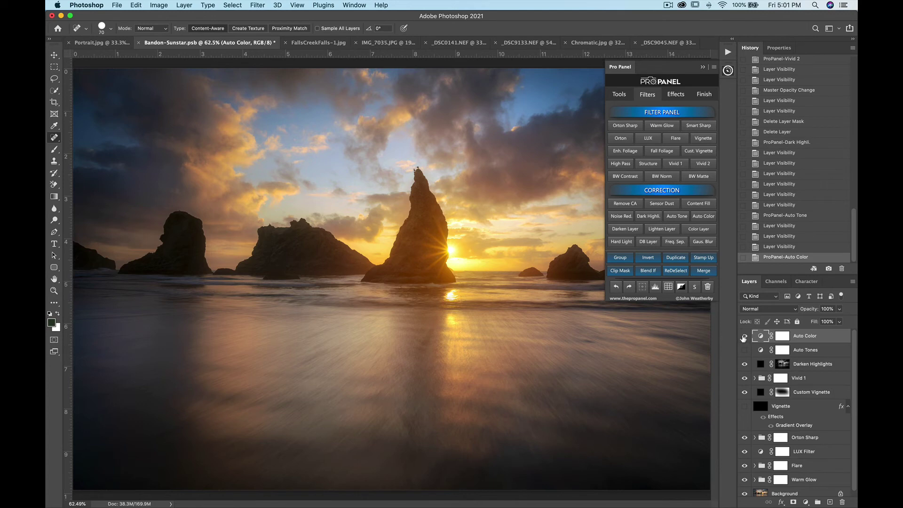
click(744, 337)
click(743, 337)
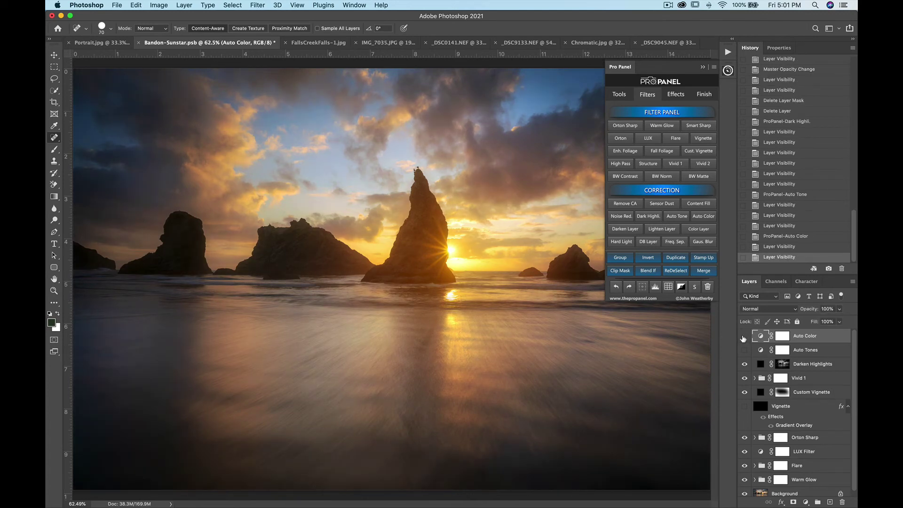
click(743, 337)
click(743, 337)
click(744, 336)
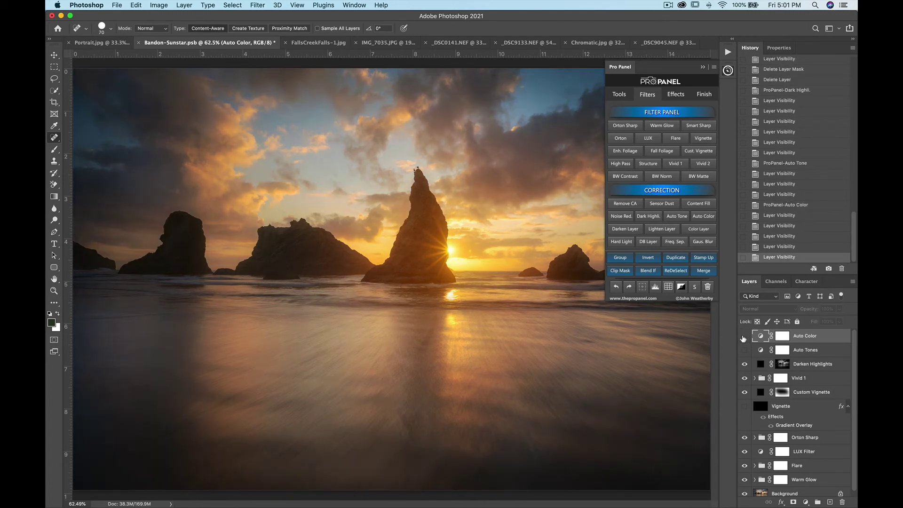
click(744, 336)
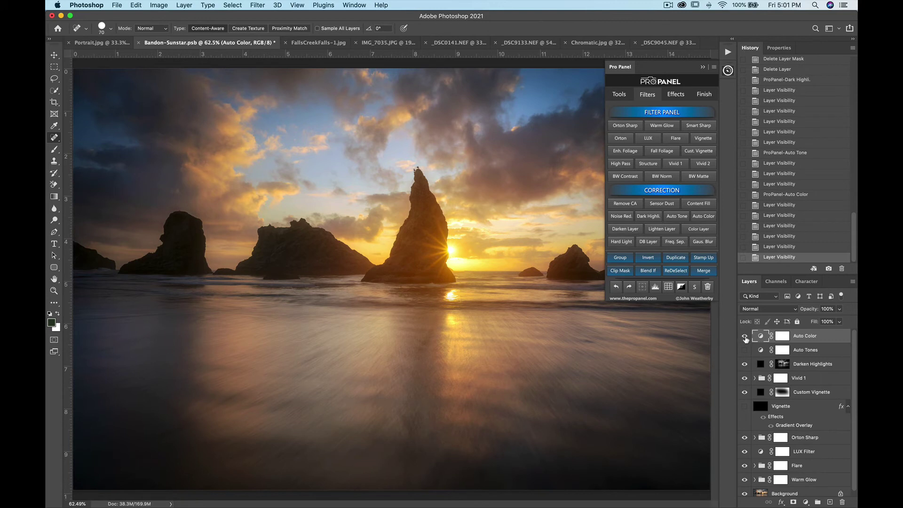
Set the Auto Color layer's opacity to 60%.
click(839, 309)
drag(841, 321, 822, 326)
click(724, 294)
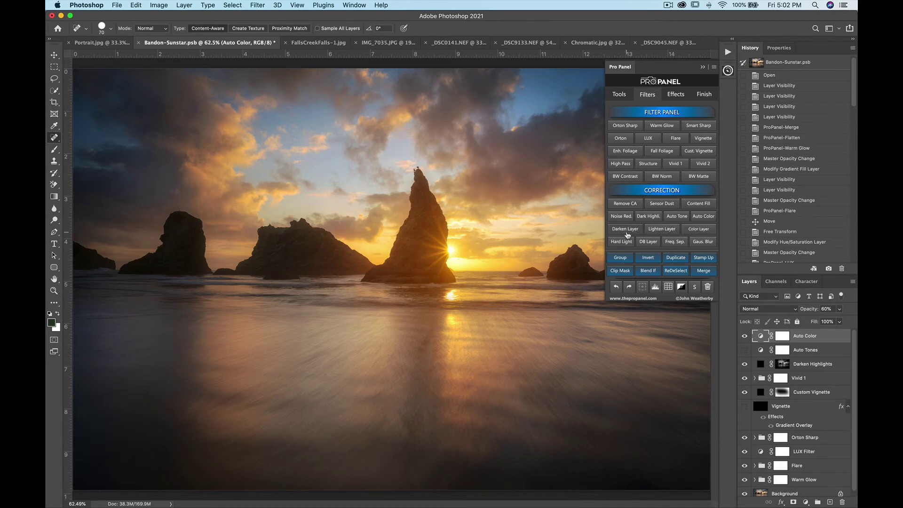
Add a Darken layer, a Lighten layer and a Color Layer above Auto Color.
click(626, 231)
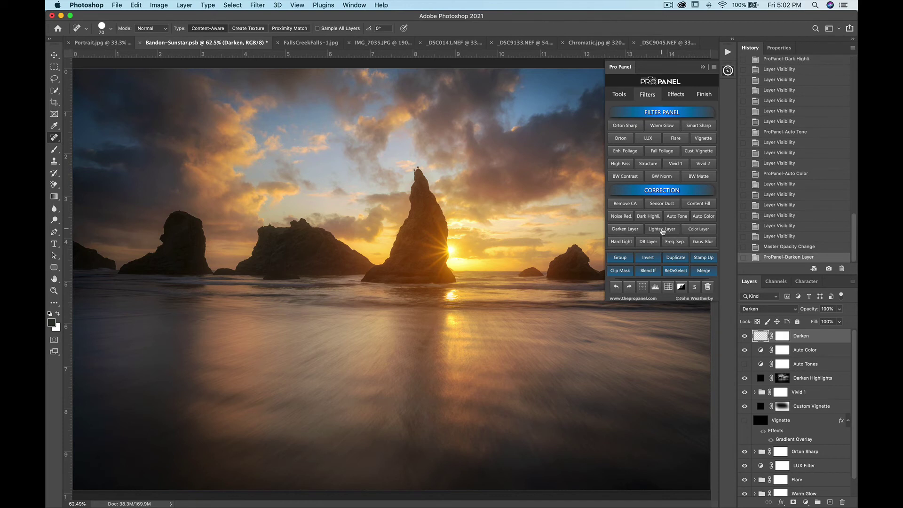
click(663, 230)
click(702, 230)
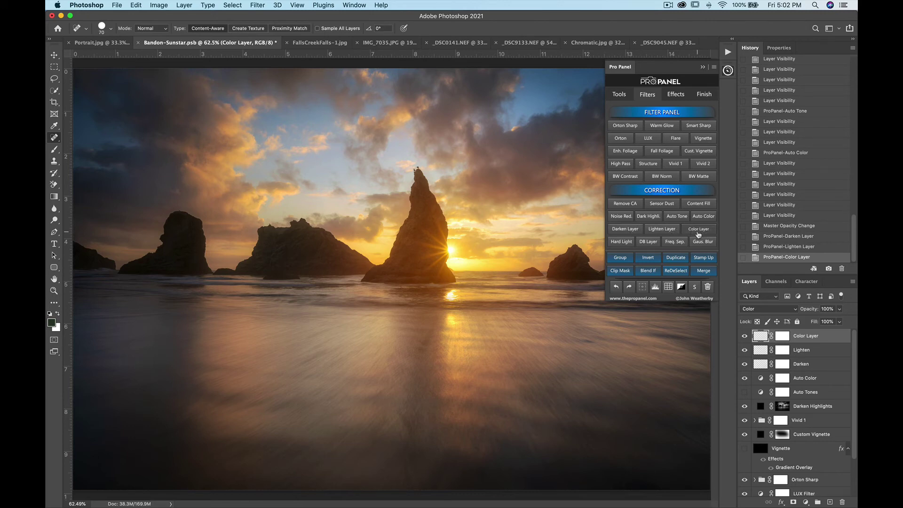
In the _DSC9045.NEF aurora image, add a Color Layer and paint dark green over the red foreground with a soft 1900 px brush.
click(668, 42)
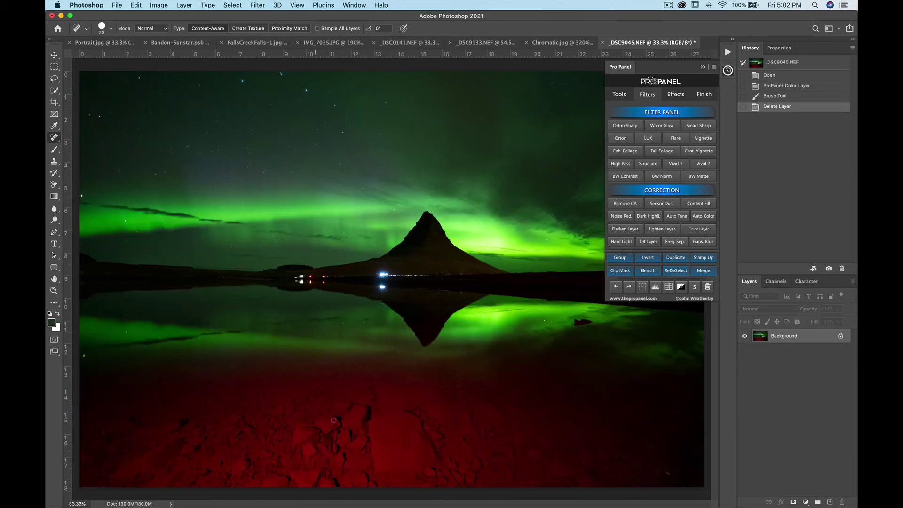
click(698, 229)
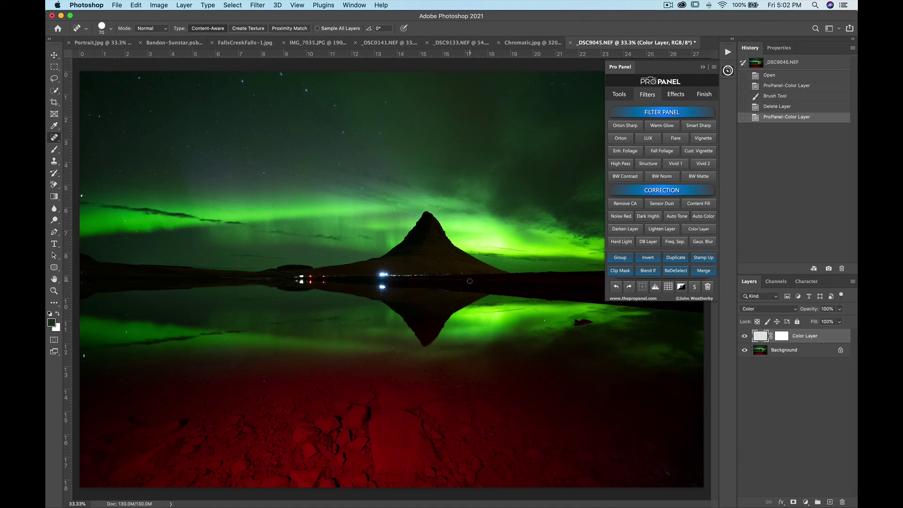
key(b)
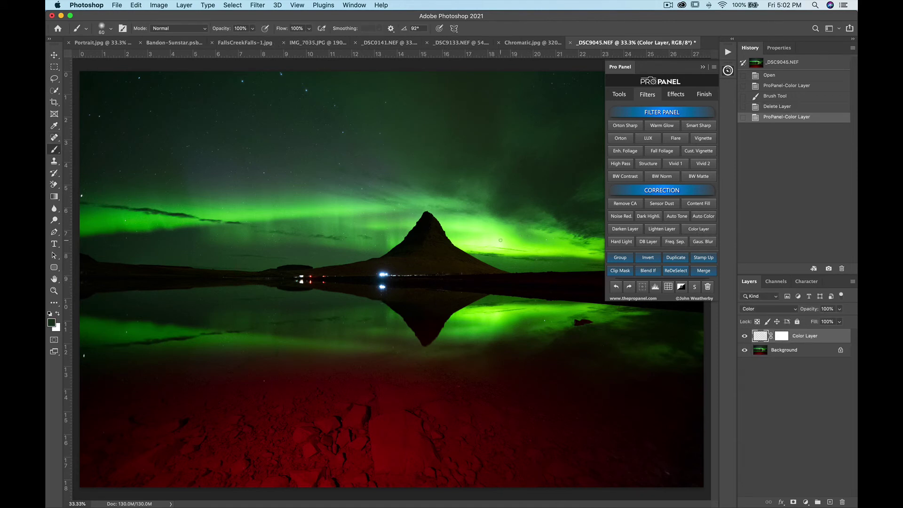
key(bracketright)
key(bracketright)
key(bracketright)
key(bracketright)
key(bracketright)
key(bracketright)
key(bracketright)
key(bracketright)
key(bracketright)
key(bracketright)
key(bracketright)
key(bracketright)
key(bracketright)
key(bracketright)
key(bracketright)
key(bracketright)
key(bracketright)
key(bracketright)
key(bracketright)
key(bracketright)
mouse_move(556, 397)
mouse_down()
mouse_move(581, 405)
mouse_move(181, 393)
mouse_move(62, 424)
mouse_move(72, 460)
mouse_move(477, 475)
mouse_move(487, 465)
mouse_move(179, 440)
mouse_move(363, 467)
mouse_move(495, 468)
mouse_move(528, 450)
mouse_move(637, 446)
mouse_move(681, 469)
mouse_move(635, 451)
mouse_up()
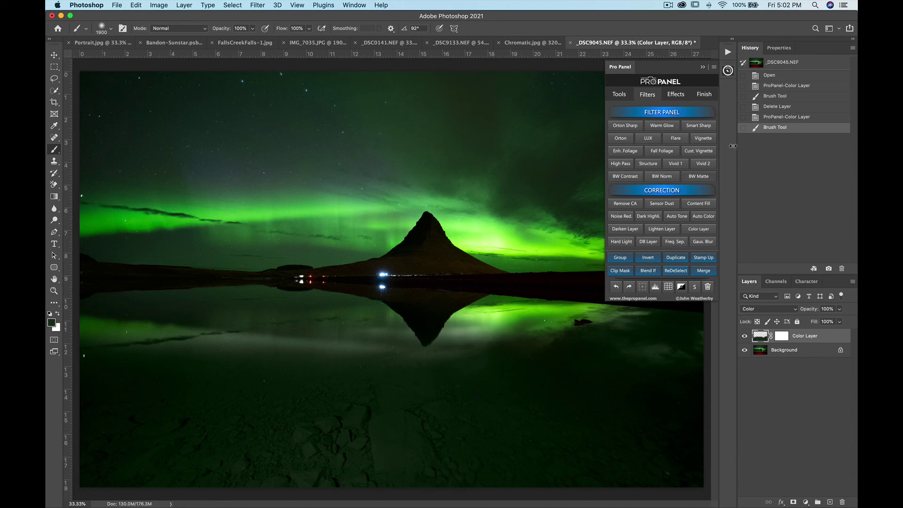
Add a Hard Light layer, a Linear Light layer and an Overlay dodge-and-burn layer above the Color Layer.
click(621, 242)
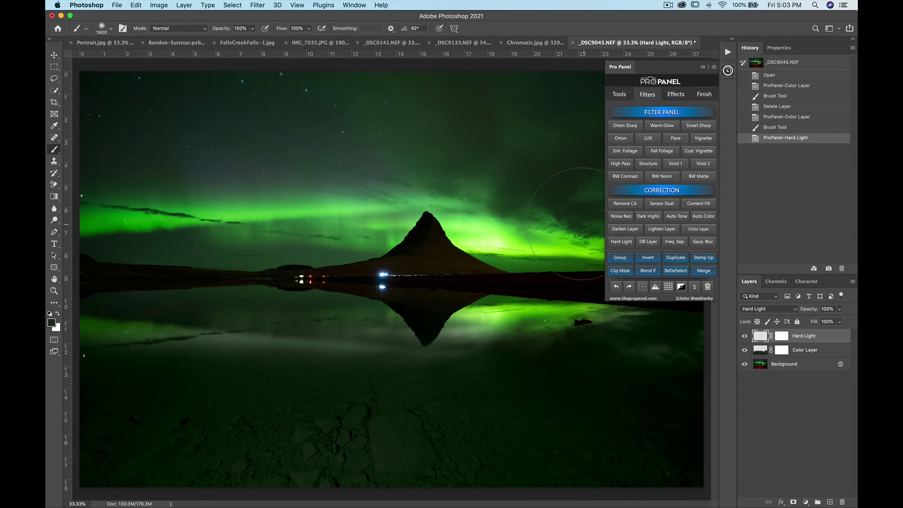
alt+click(621, 243)
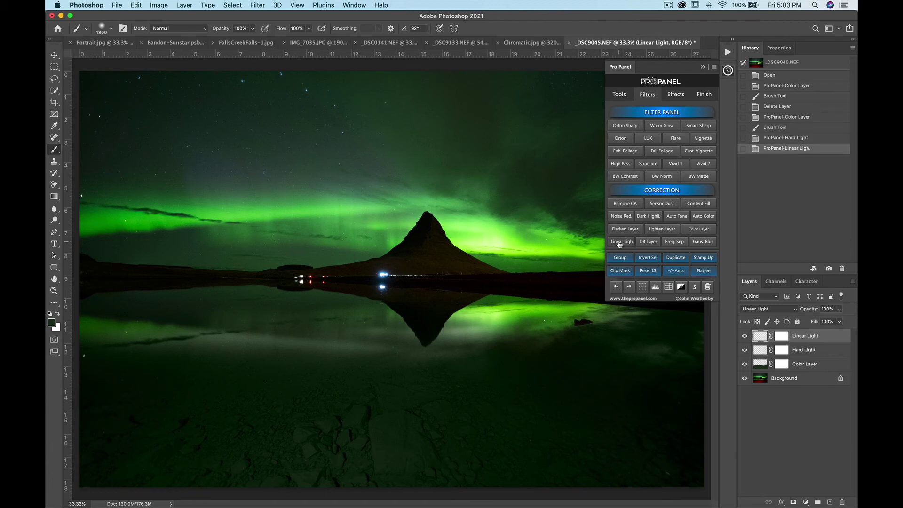
click(653, 244)
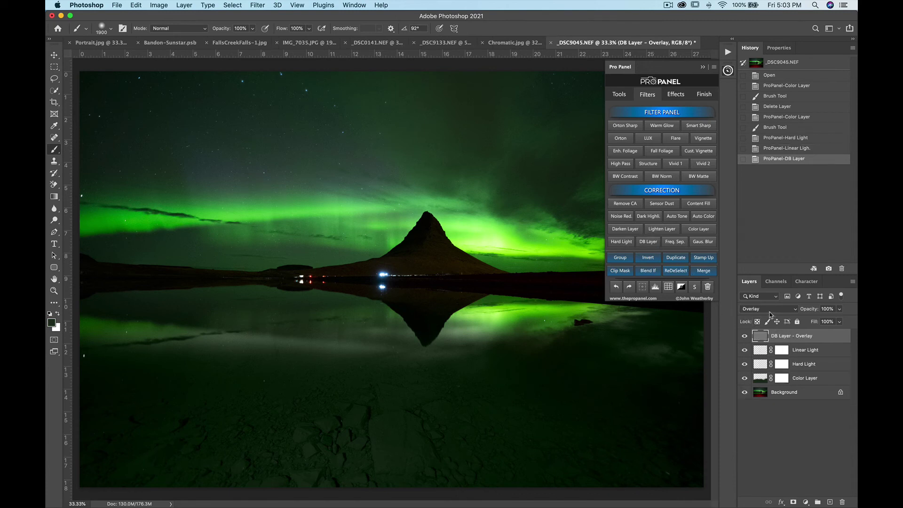
Add a Soft Light dodge-and-burn layer above the Overlay dodge-and-burn layer.
alt+click(648, 243)
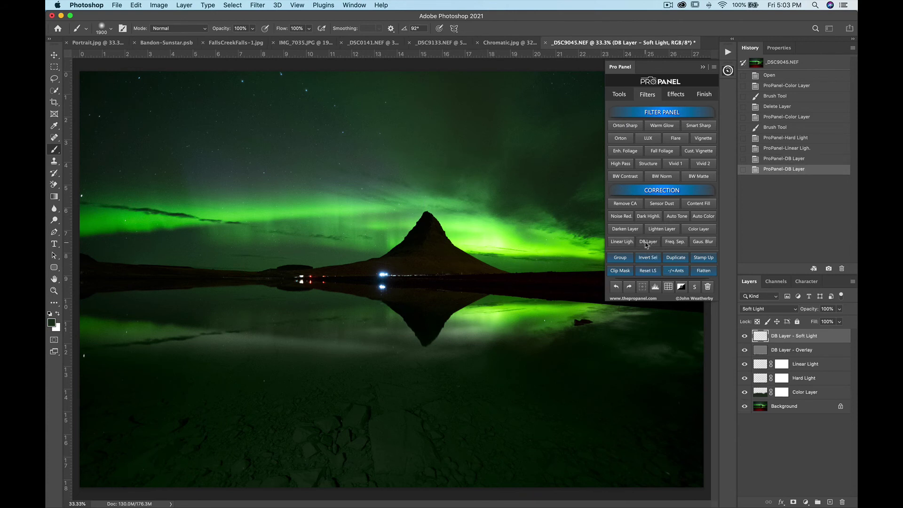
key(alt)
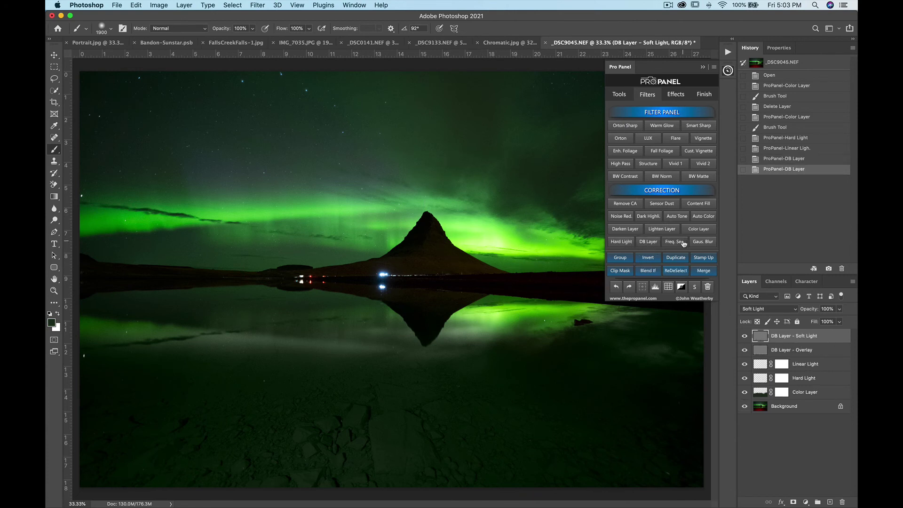
Run frequency separation on Portrait.jpg and heal the small blemishes around the chin and mouth on its Texture layer with a 40 px Healing Brush.
alt+click(684, 243)
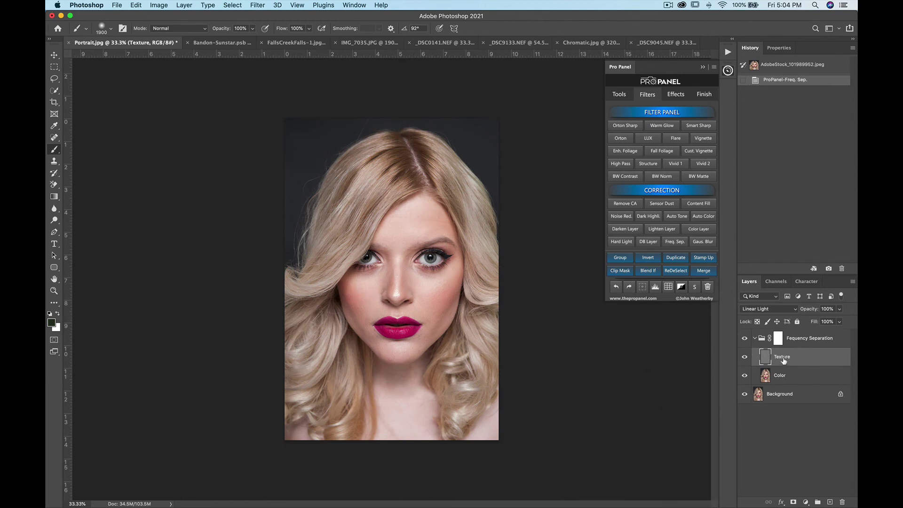
scroll(394, 283, up, 3)
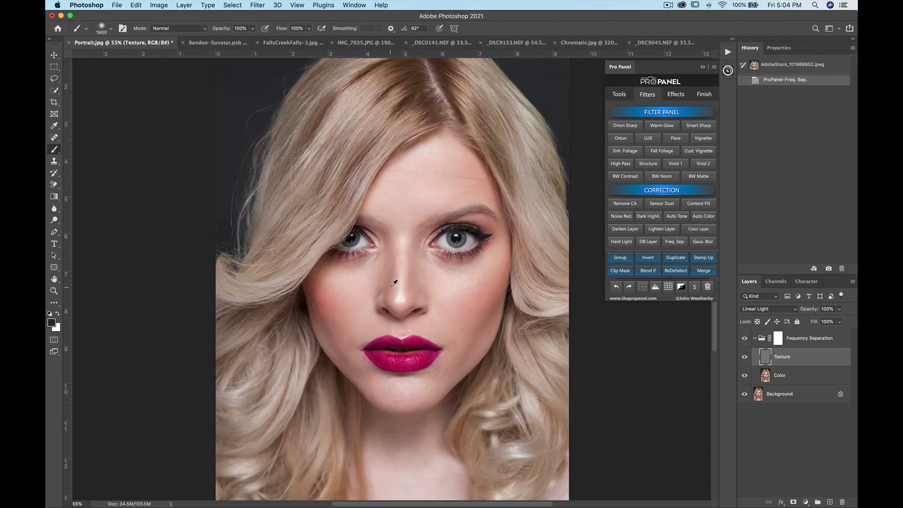
scroll(394, 283, up, 2)
scroll(393, 293, up, 2)
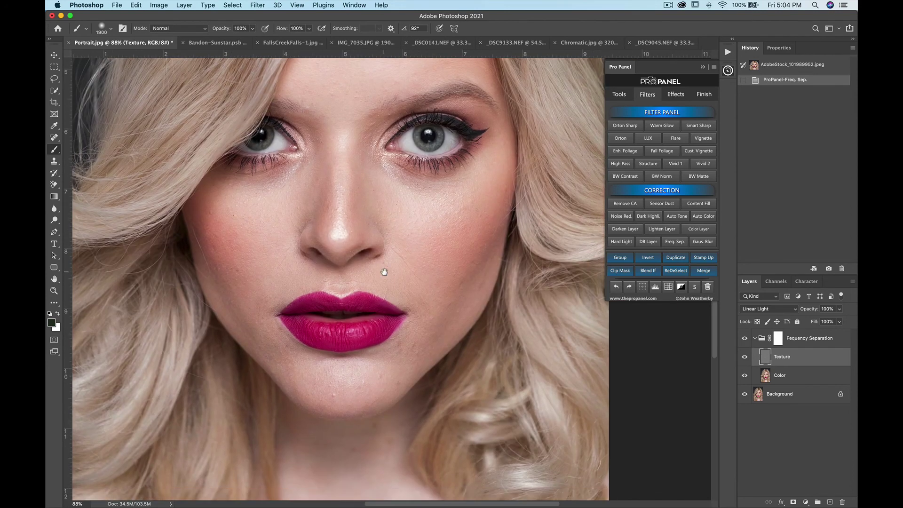
drag(54, 137, 87, 146)
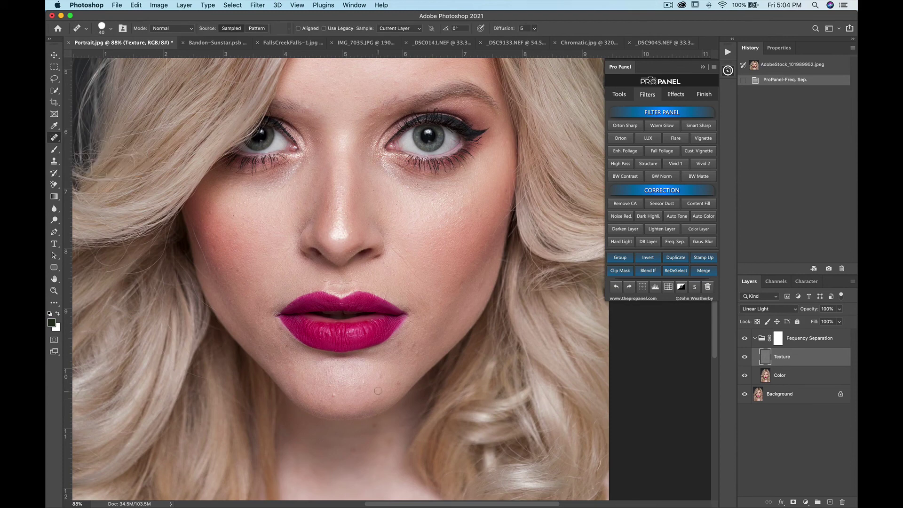
click(334, 394)
click(381, 379)
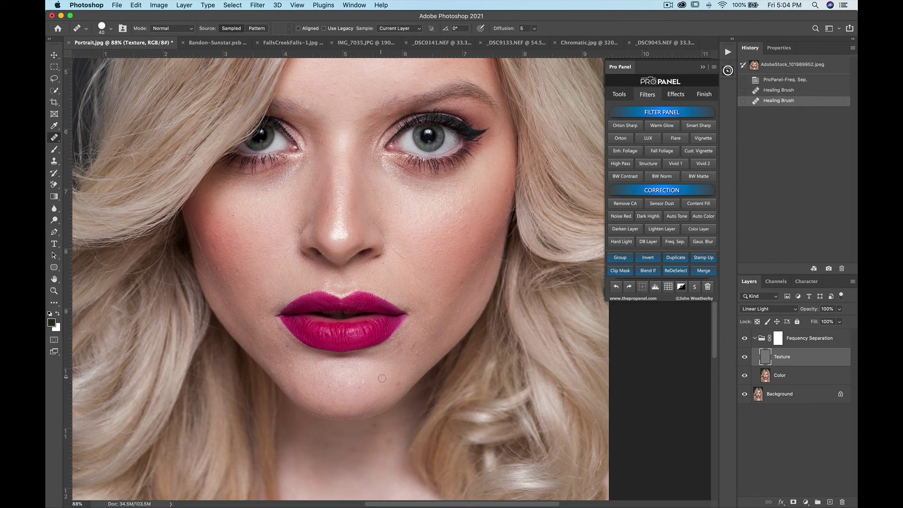
click(396, 387)
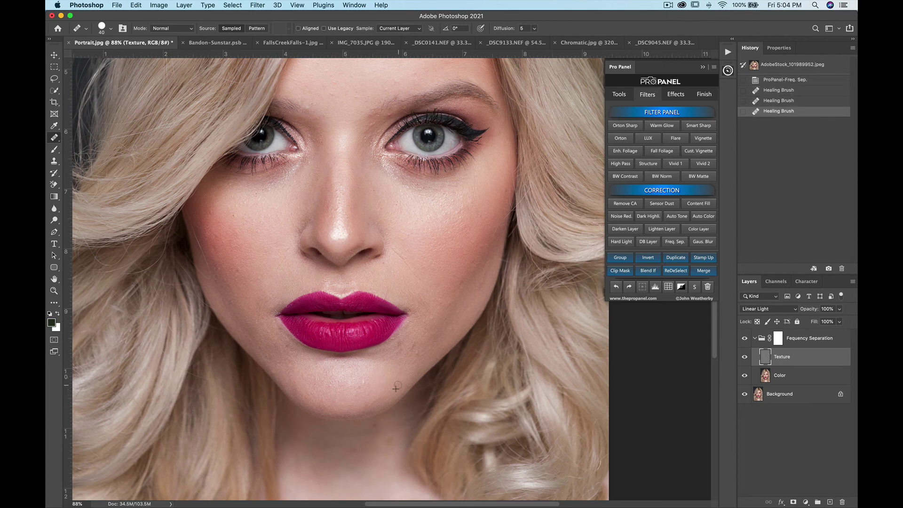
click(363, 387)
click(316, 380)
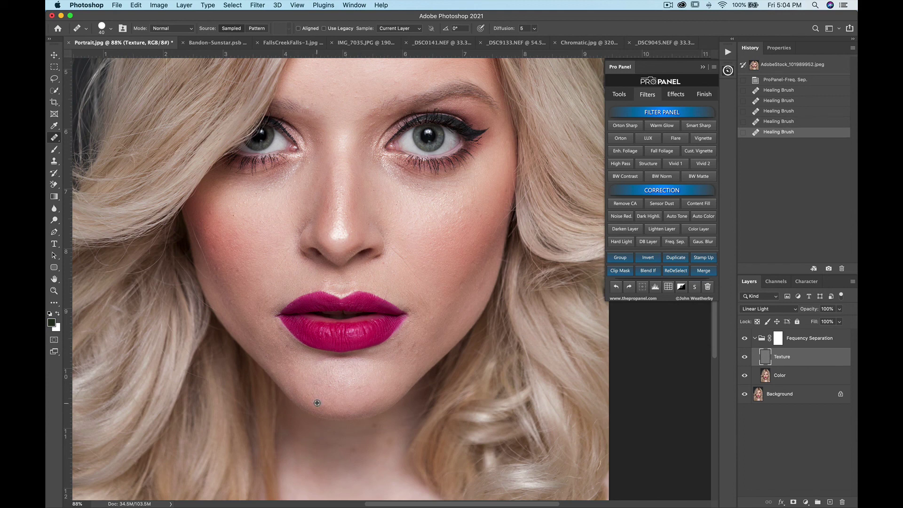
click(316, 400)
click(315, 399)
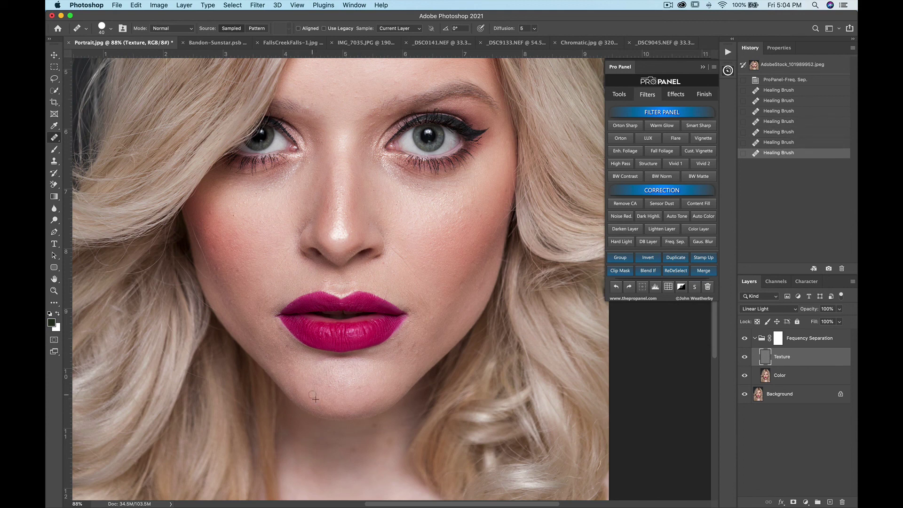
click(422, 347)
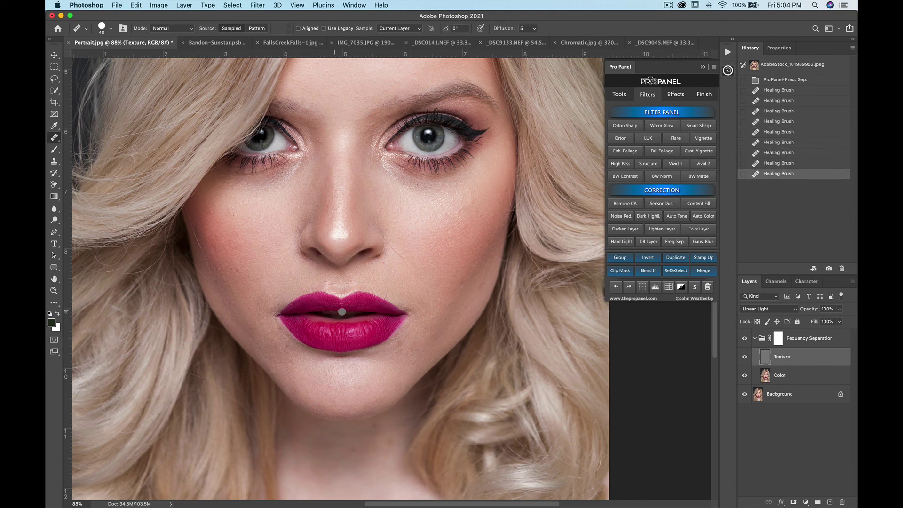
Select the Color layer and set up the Clone Stamp with a 250 px brush, Lighten mode and 20% flow.
drag(360, 280, 375, 361)
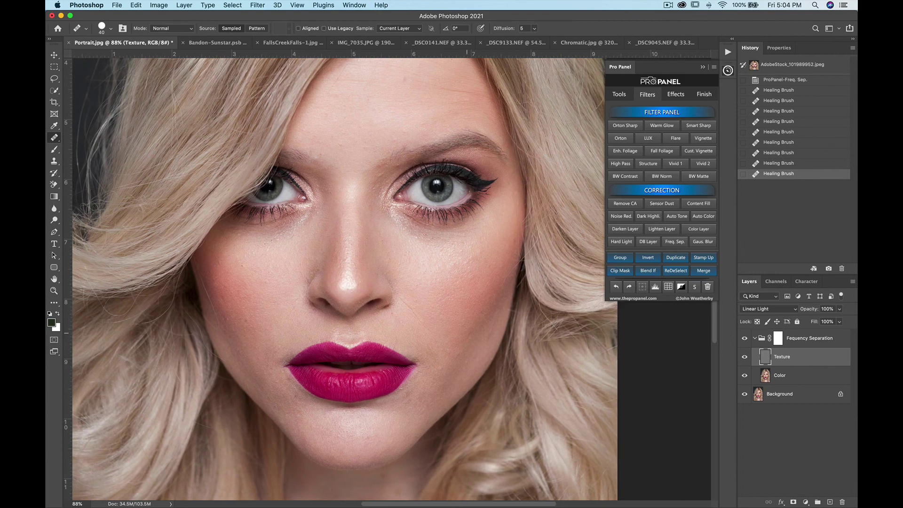
click(773, 378)
key(s)
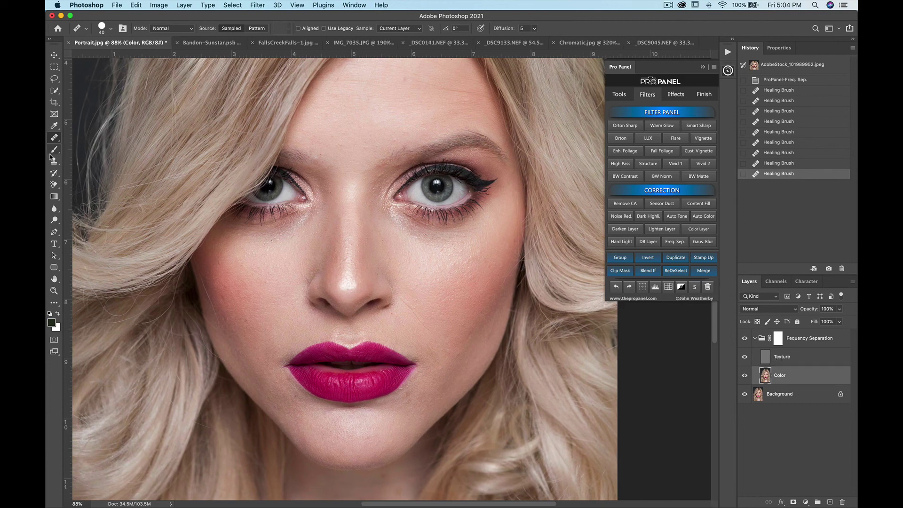
key(bracketleft)
key(bracketleft)
key(bracketleft)
key(bracketleft)
key(bracketleft)
key(bracketleft)
key(bracketleft)
key(bracketleft)
key(bracketleft)
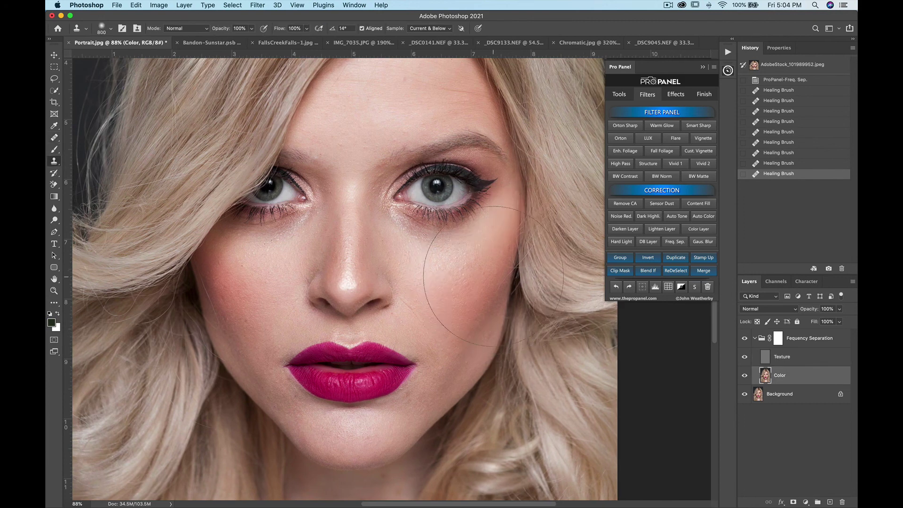
click(181, 28)
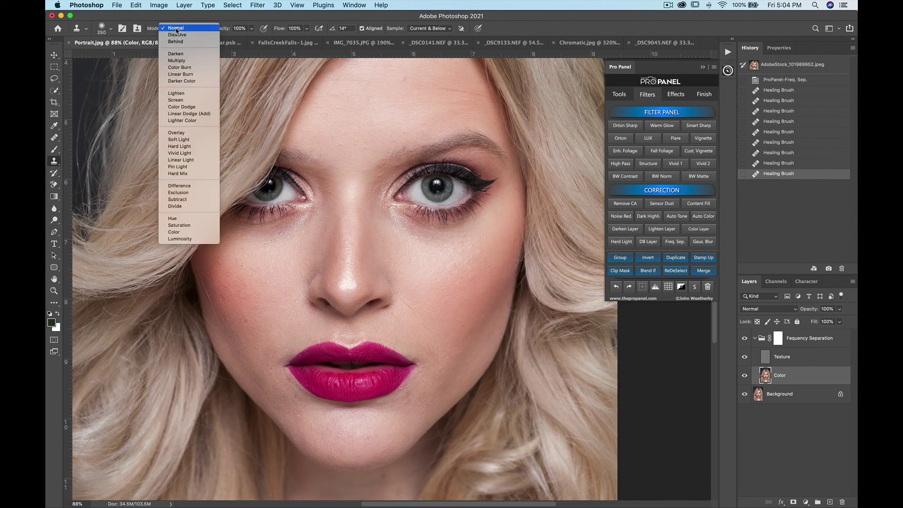
click(177, 29)
click(176, 28)
click(185, 93)
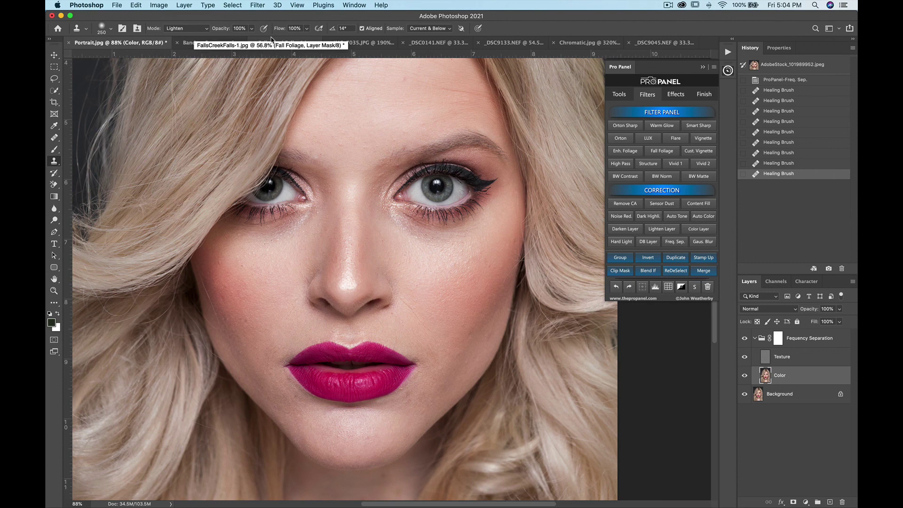
key(shift+2)
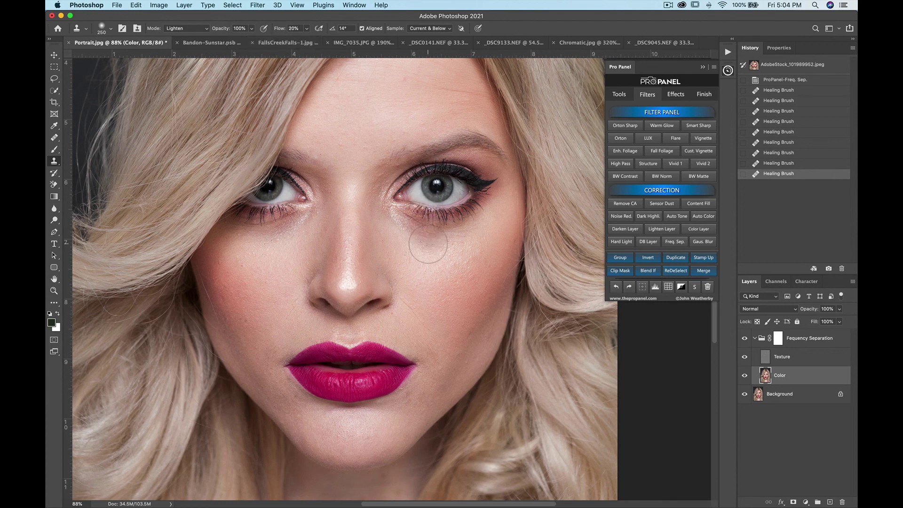
Sample the brighter cheek skin and clone it over the dark areas under both eyes on the Color layer.
alt+click(408, 251)
mouse_move(417, 226)
mouse_down()
mouse_move(435, 241)
mouse_move(471, 219)
mouse_move(425, 234)
mouse_up()
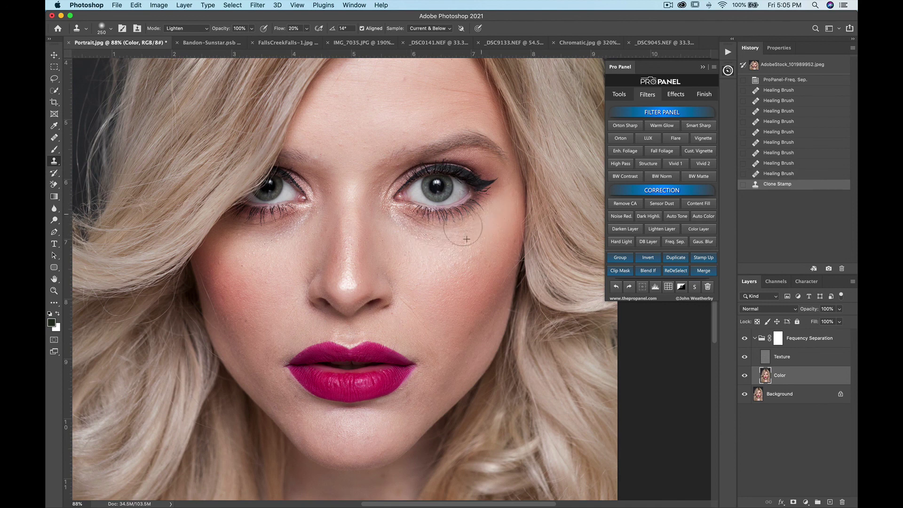
click(419, 246)
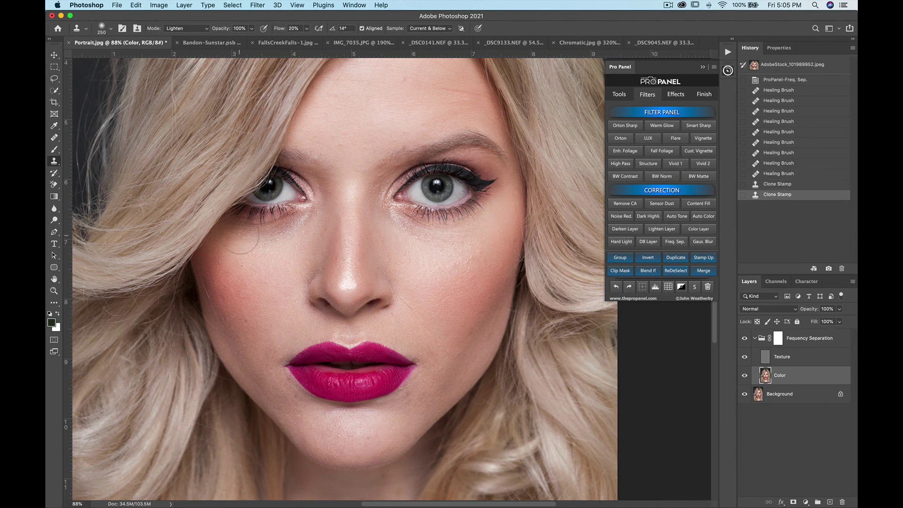
click(266, 242)
click(282, 238)
click(284, 235)
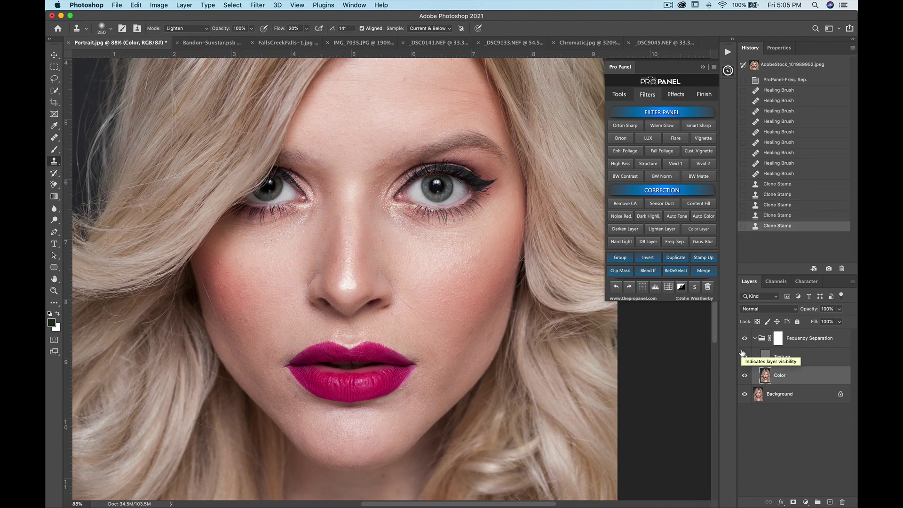
Collapse the frequency separation layer group in Portrait.jpg.
key(super+0)
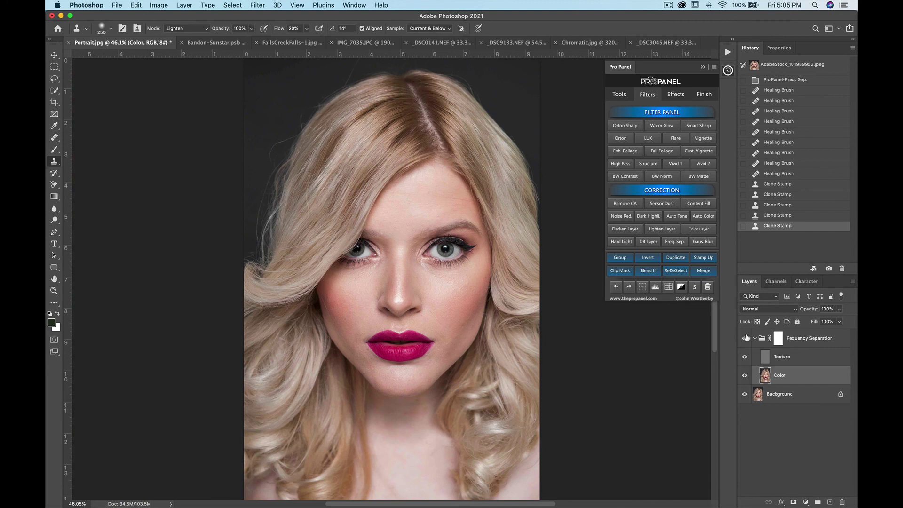
click(755, 340)
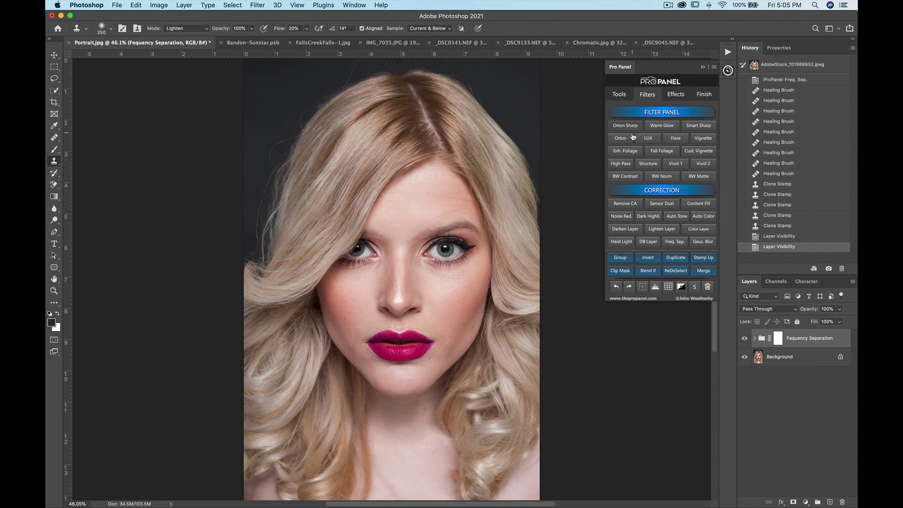
click(669, 7)
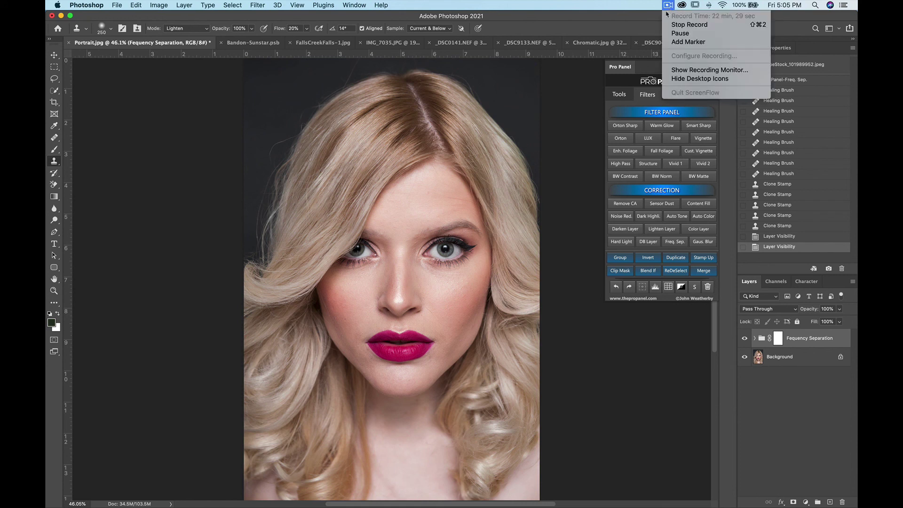
click(685, 25)
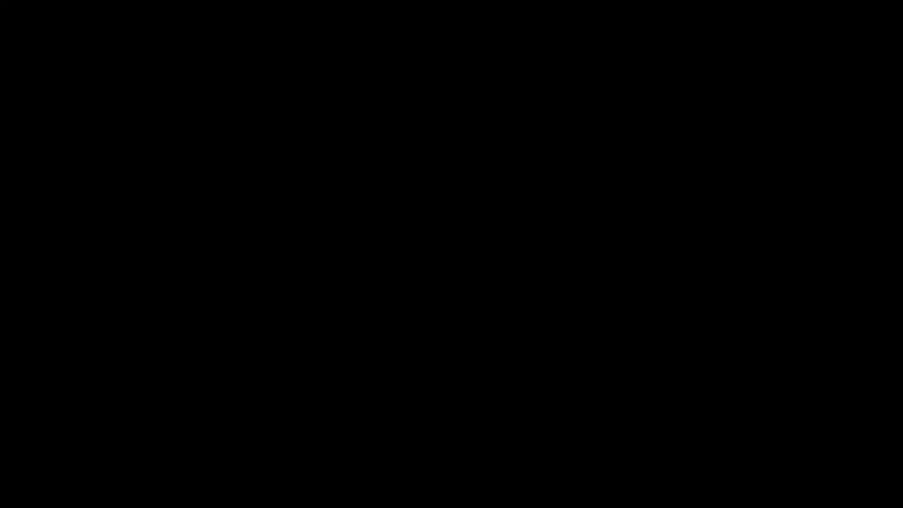